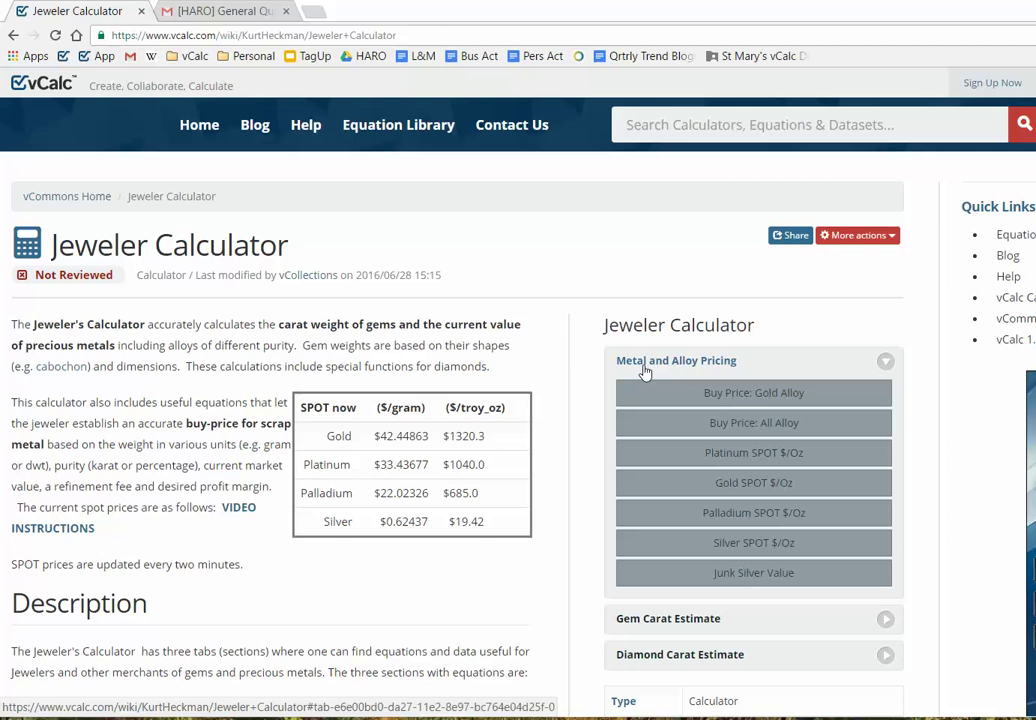
- Expand the Gem Carat Estimate section, after a brief look at Diamond Carat Estimate
{"action": "left_click", "coordinate": [665, 622]}
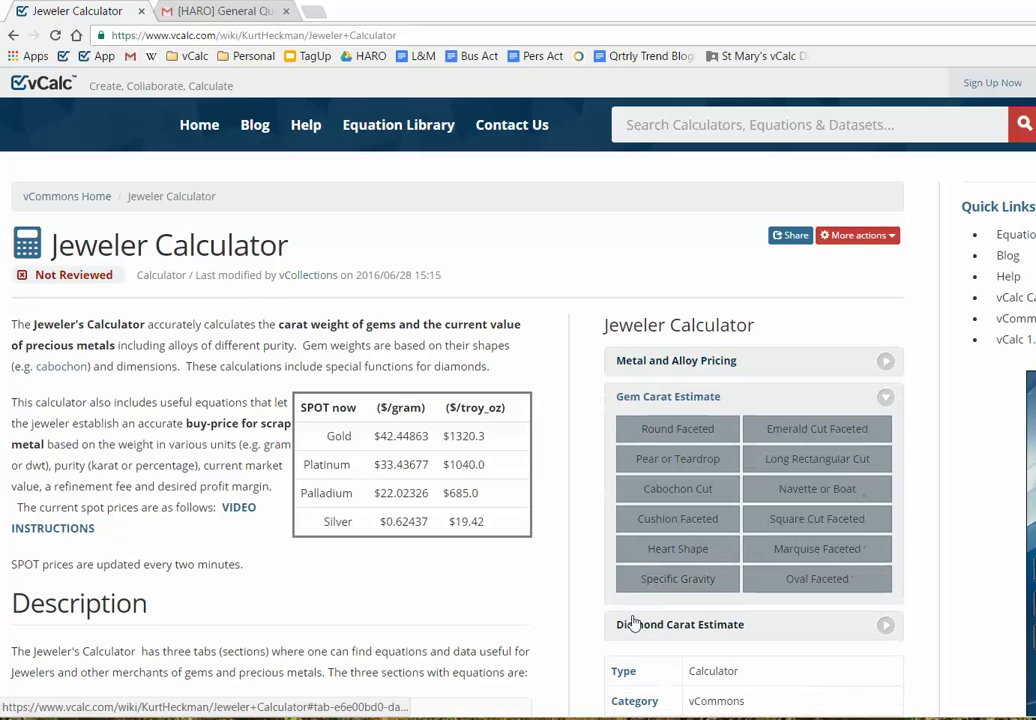
{"action": "scroll", "coordinate": [580, 585], "scroll_direction": "down", "scroll_amount": 1}
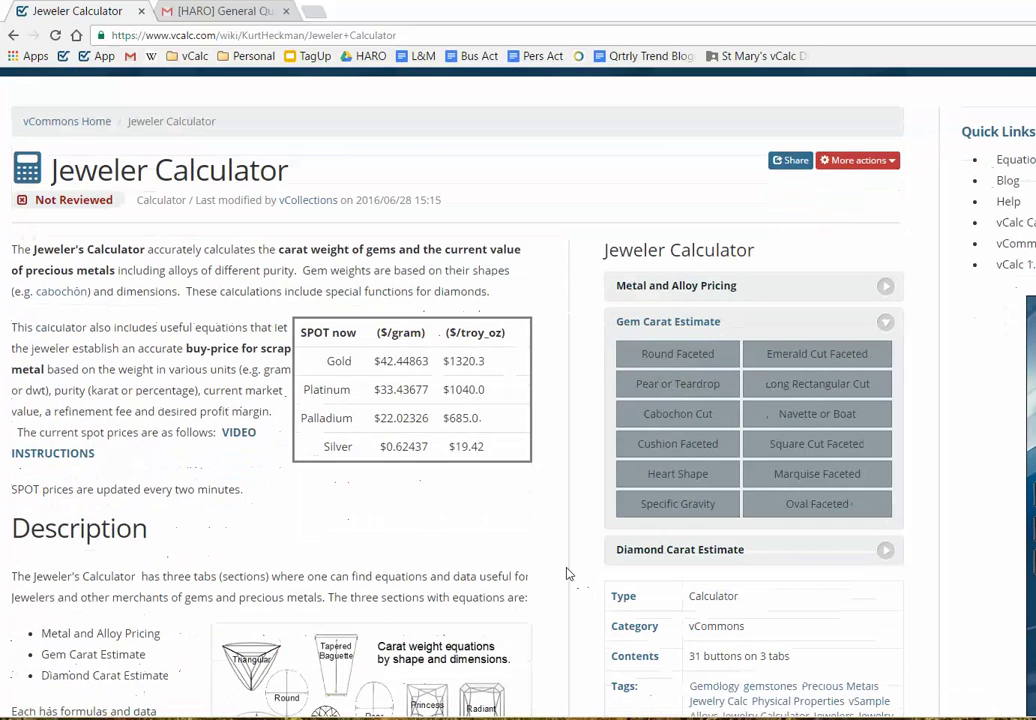
{"action": "scroll", "coordinate": [565, 571], "scroll_direction": "down", "scroll_amount": 1}
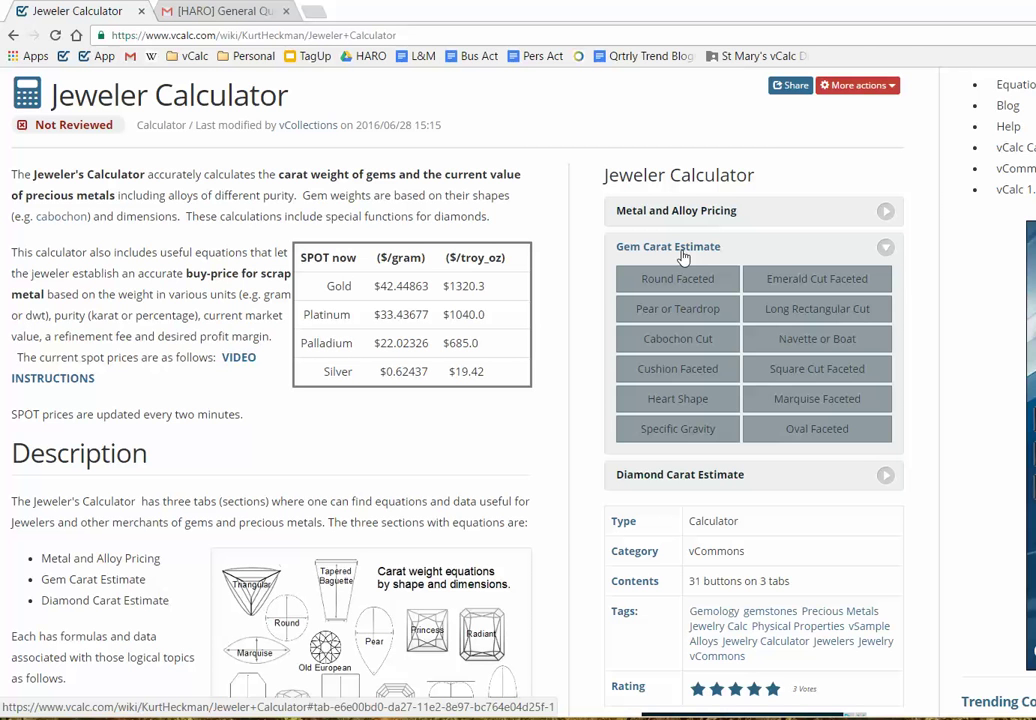
{"action": "left_click", "coordinate": [654, 477]}
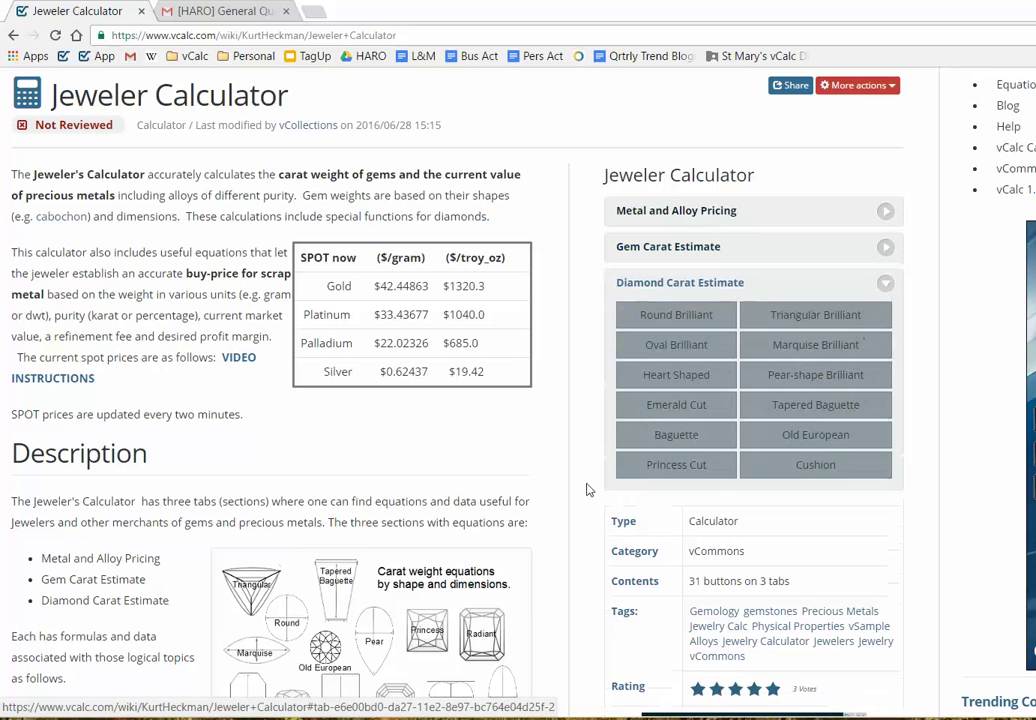
{"action": "left_click", "coordinate": [688, 257]}
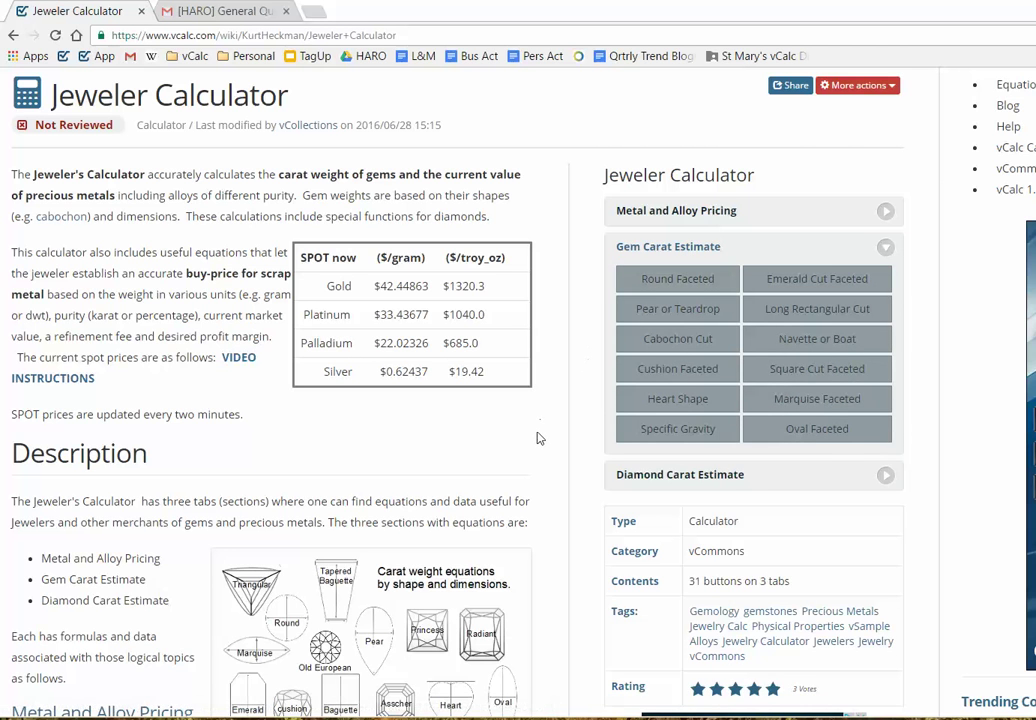
{"action": "scroll", "coordinate": [538, 438], "scroll_direction": "down", "scroll_amount": 3}
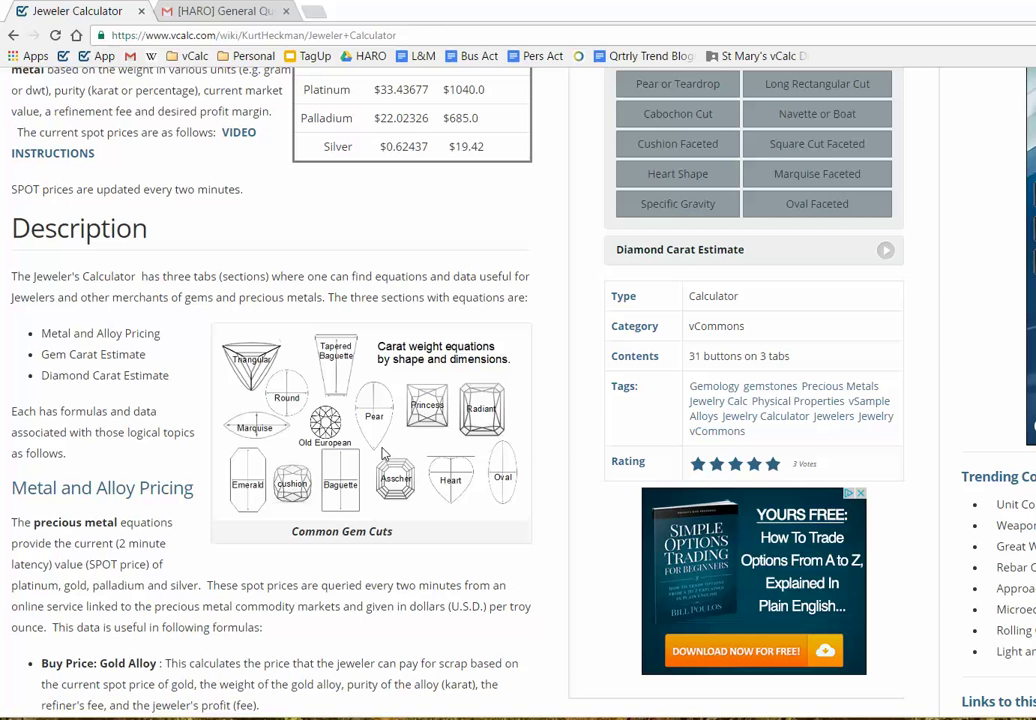
{"action": "scroll", "coordinate": [383, 453], "scroll_direction": "up", "scroll_amount": 2}
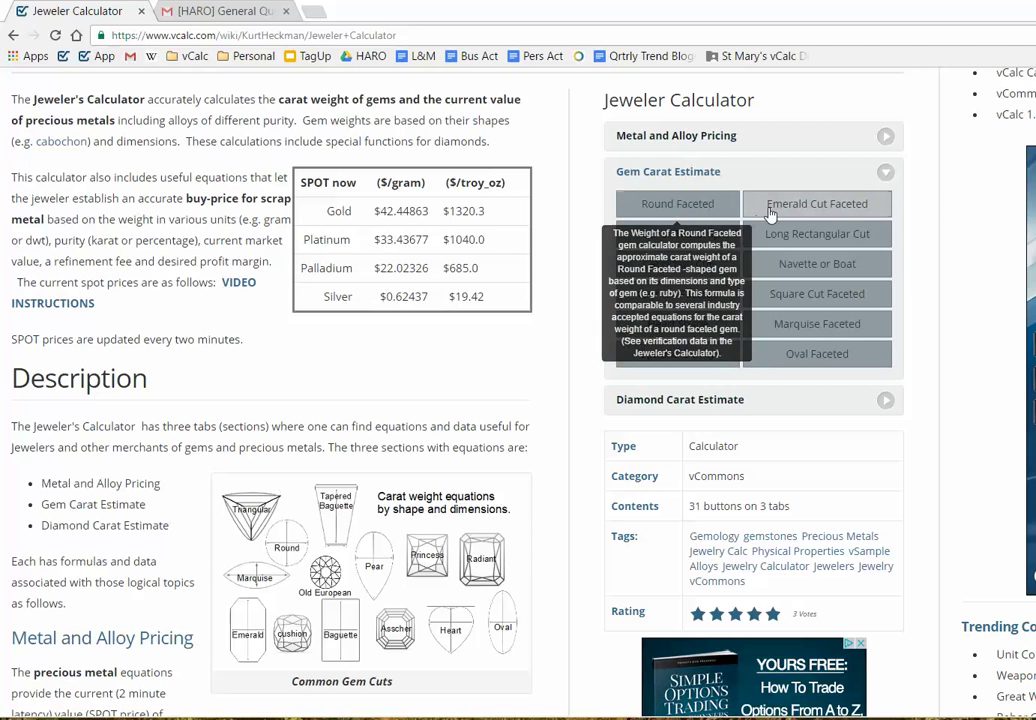
{"action": "mouse_move", "coordinate": [789, 213]}
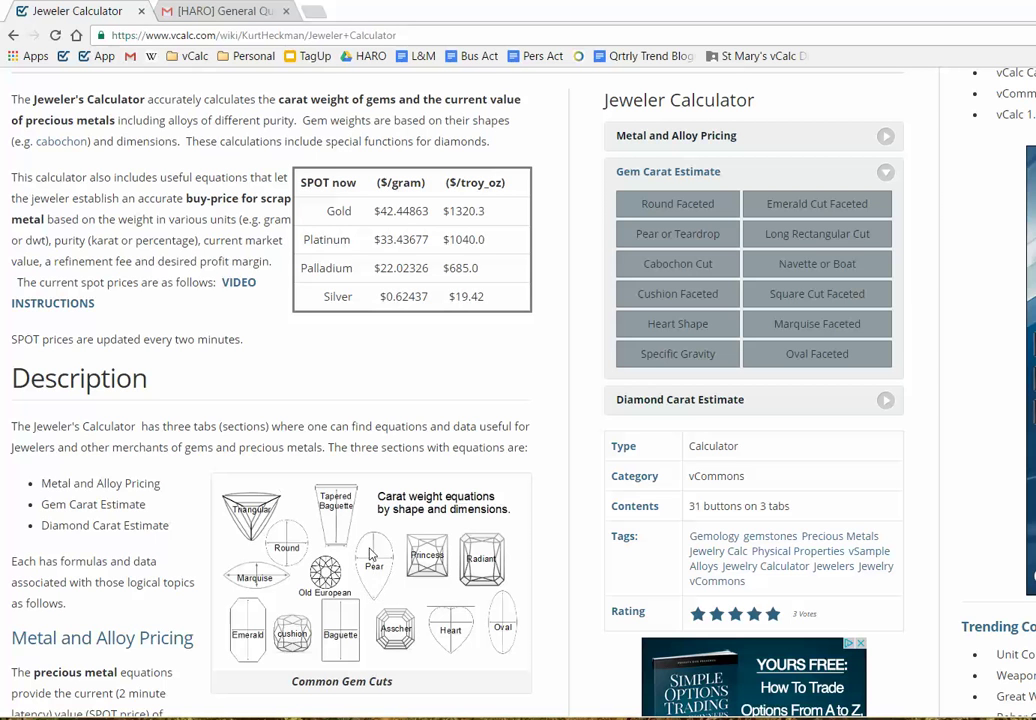
- Open the Pear or Teardrop calculator and set Gem Type to Ruby
{"action": "left_click", "coordinate": [660, 234]}
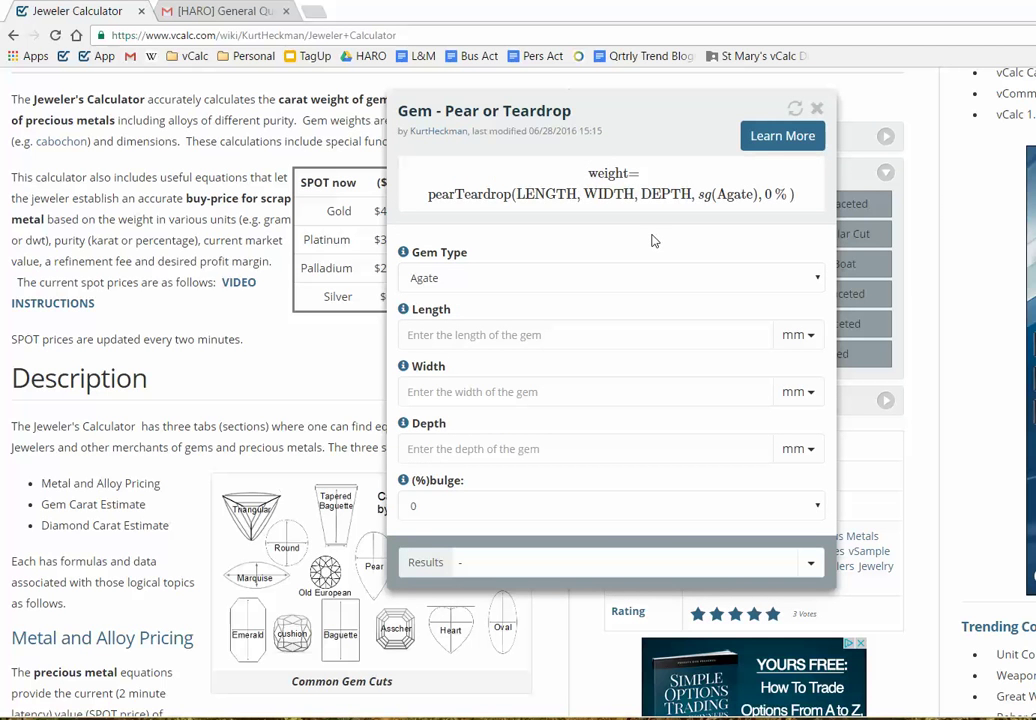
{"action": "left_click", "coordinate": [818, 282]}
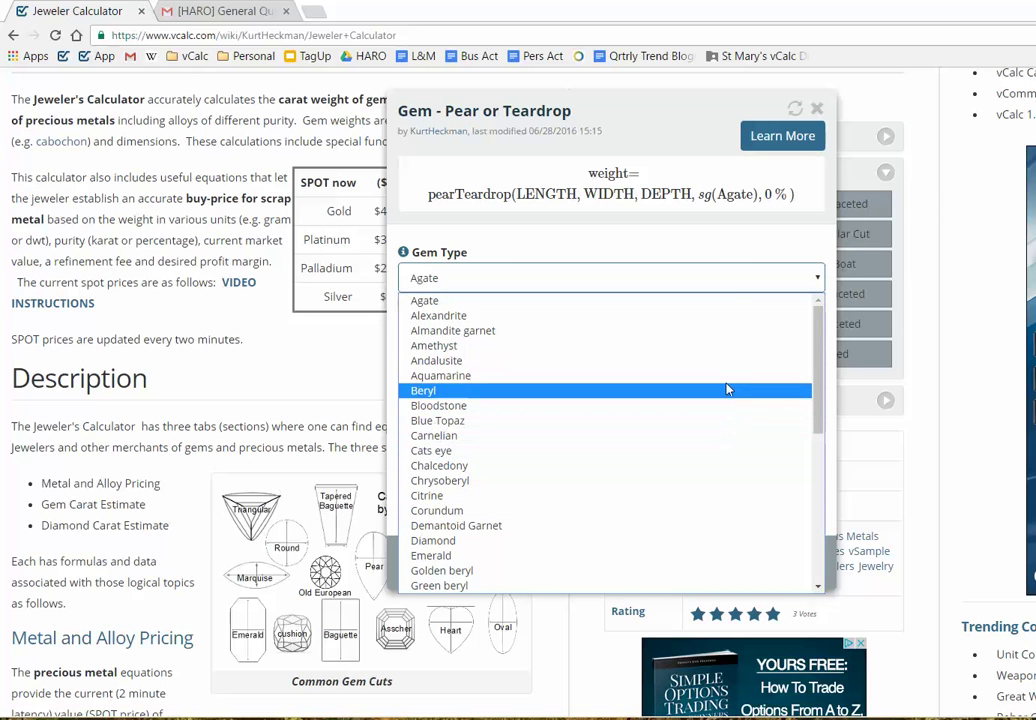
{"action": "scroll", "coordinate": [711, 481], "scroll_direction": "down", "scroll_amount": 5}
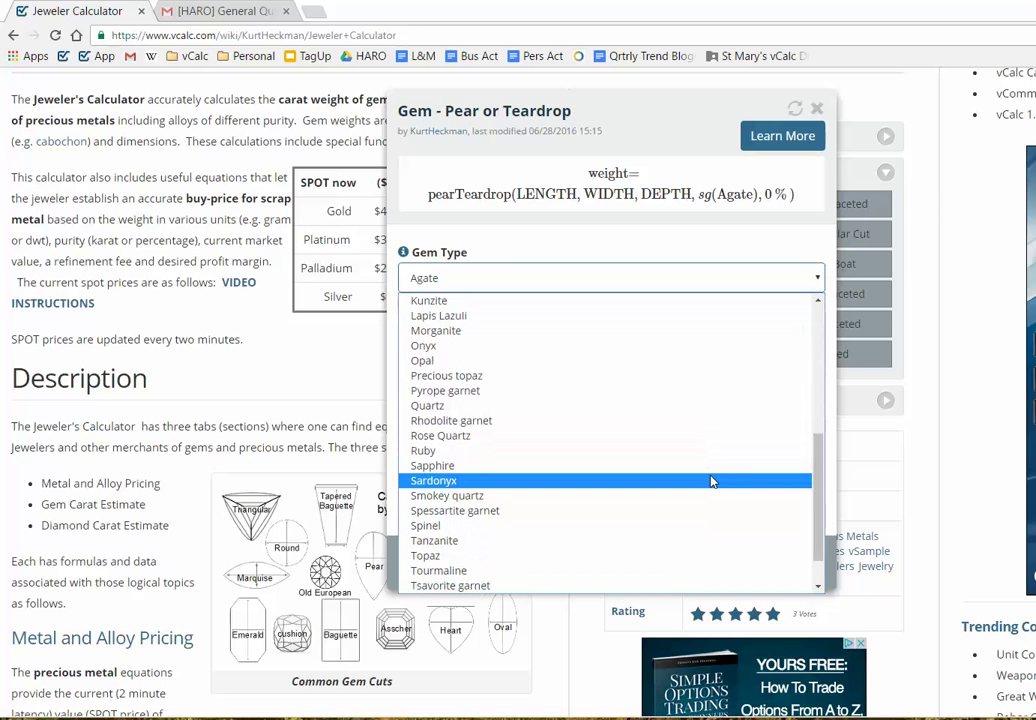
{"action": "left_click", "coordinate": [687, 451]}
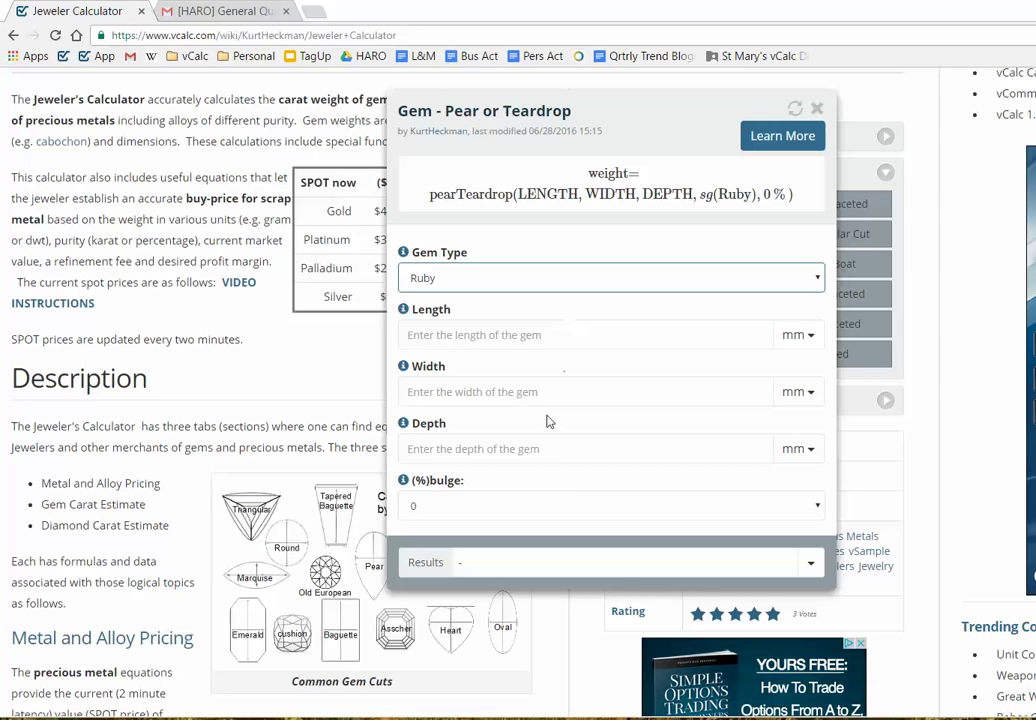
- Enter Length 3, Width 2.2 and Depth 1.9 mm
{"action": "left_click", "coordinate": [528, 336]}
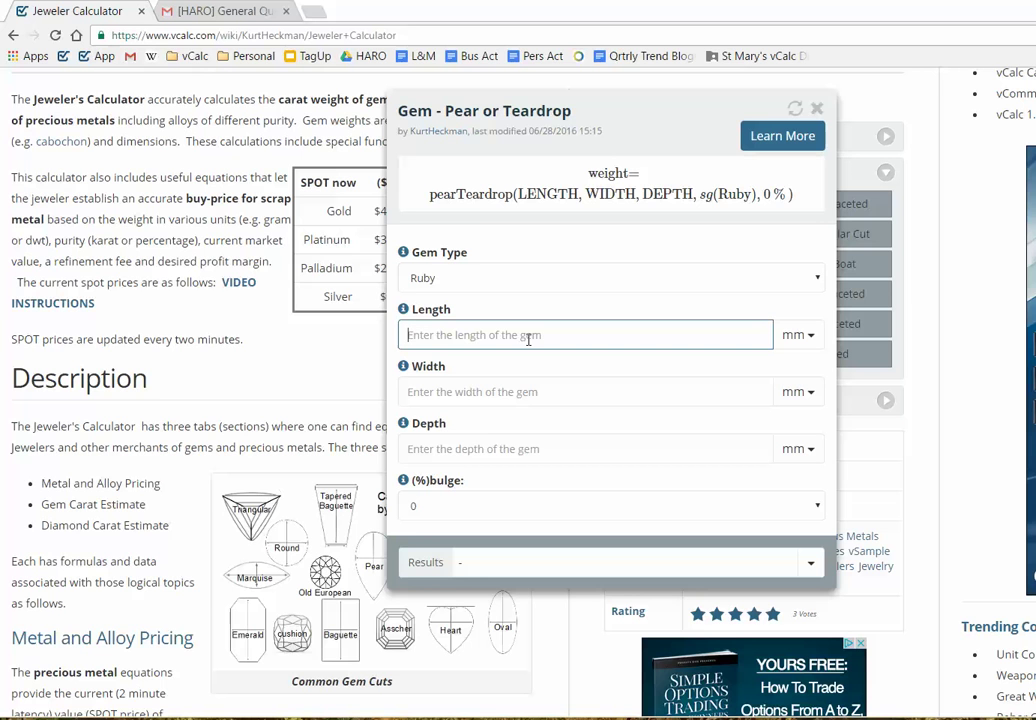
{"action": "type", "text": "3"}
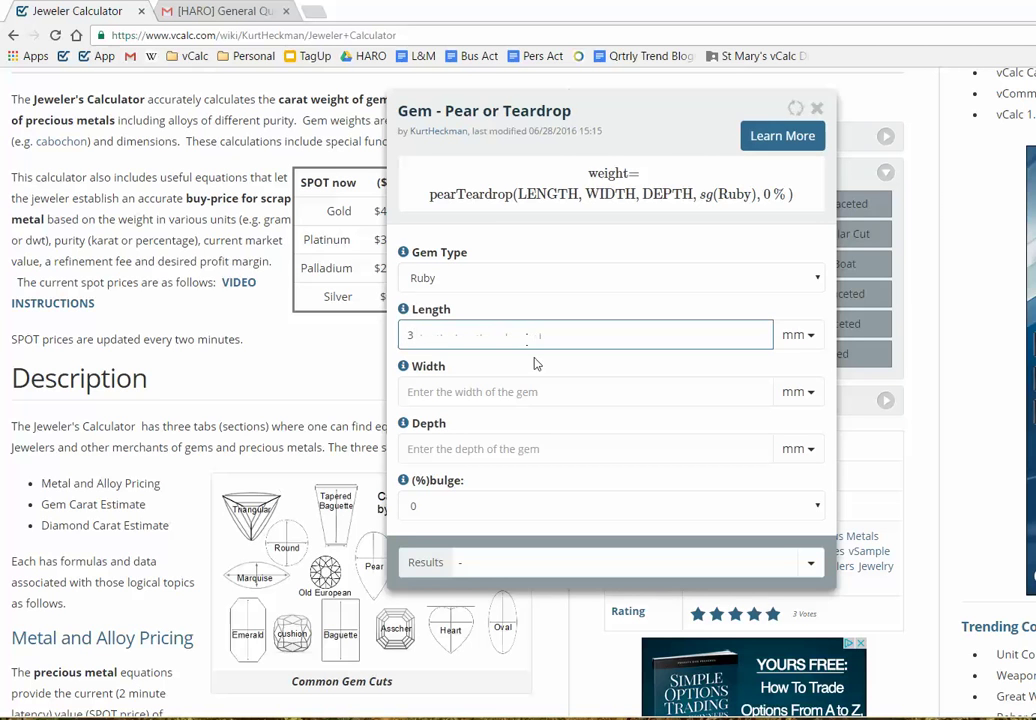
{"action": "left_click", "coordinate": [524, 378]}
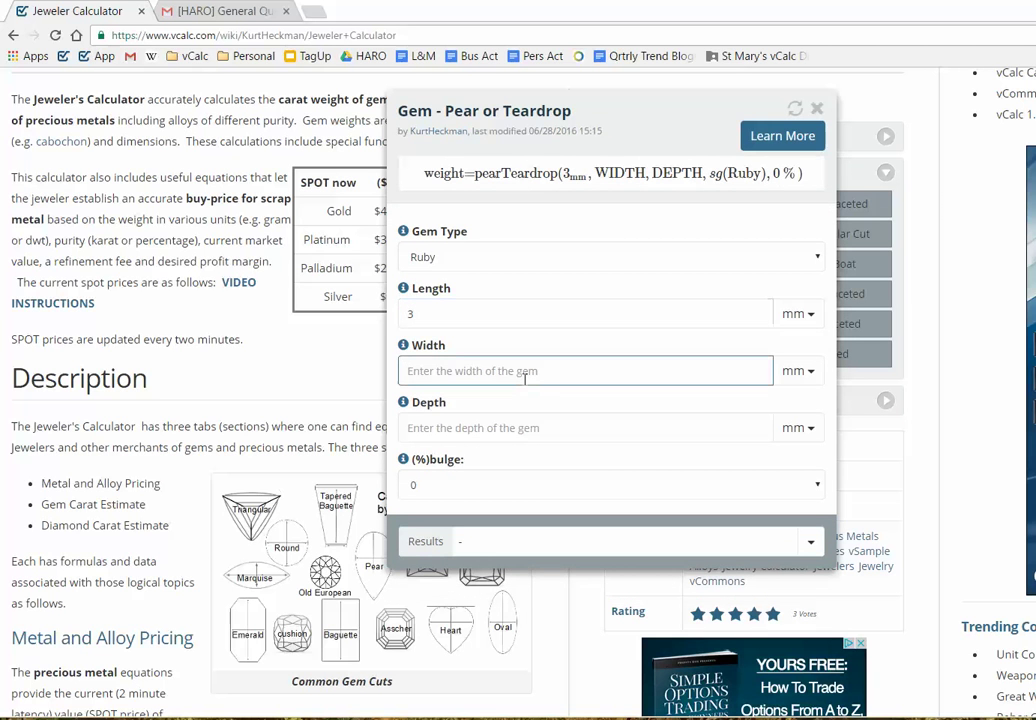
{"action": "type", "text": "2.2"}
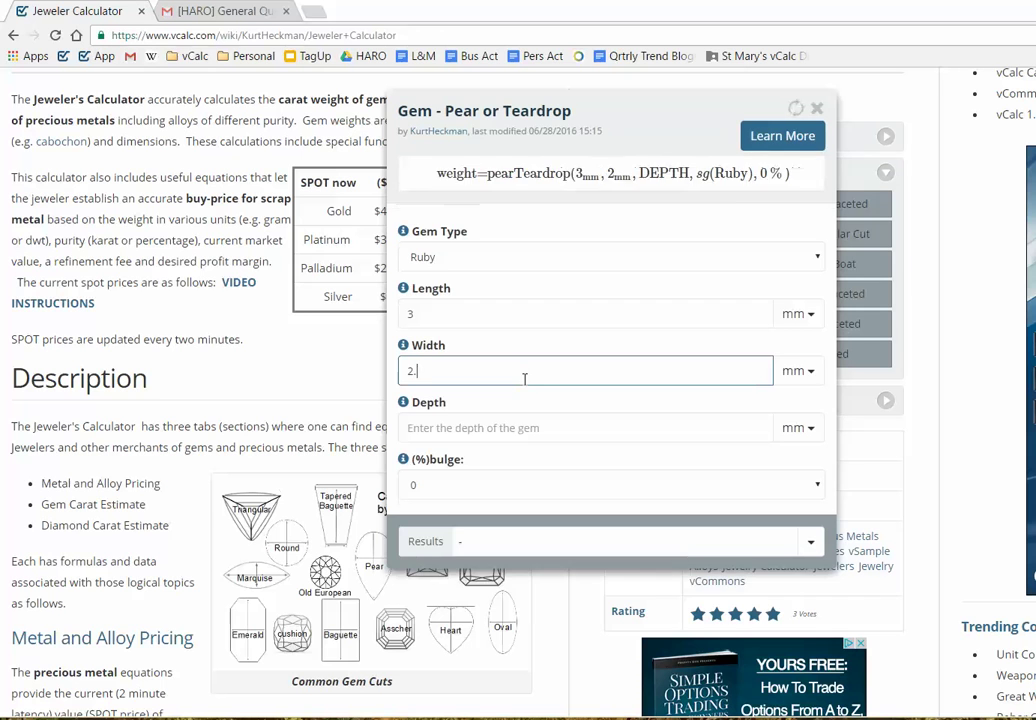
{"action": "left_click", "coordinate": [524, 427]}
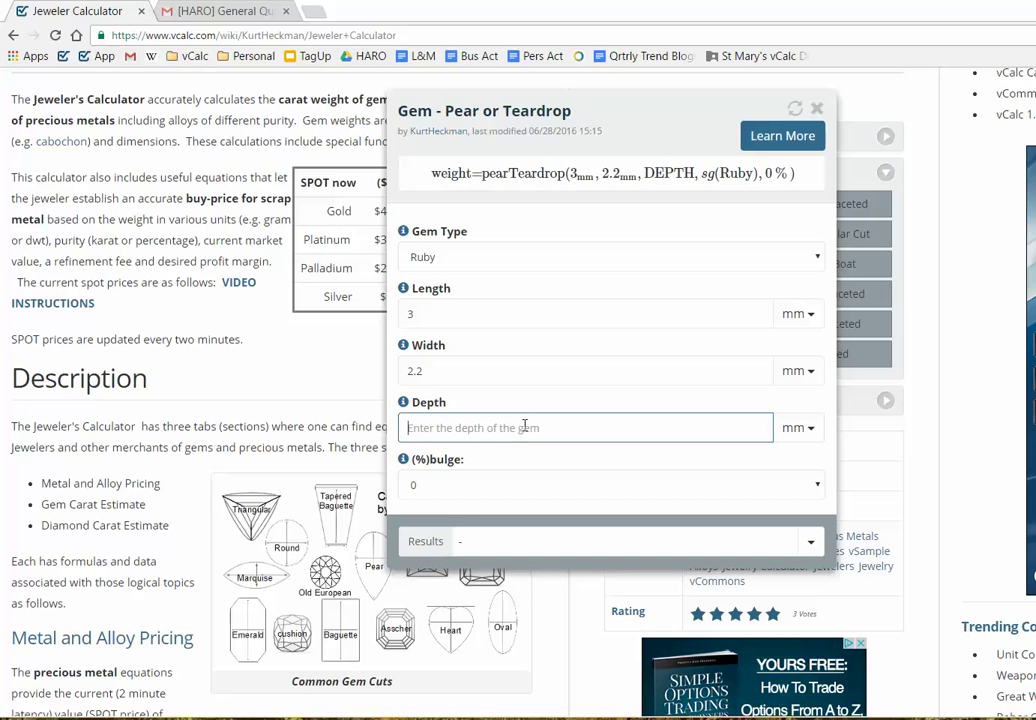
{"action": "type", "text": "1.9"}
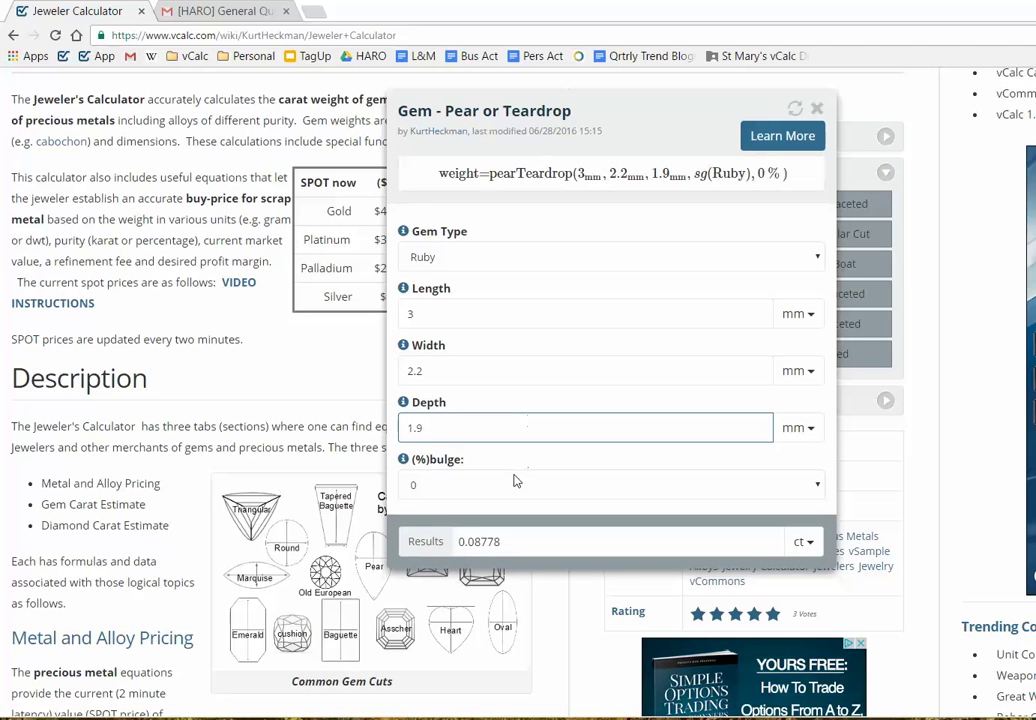
- Keep bulge at 0%, check the result units, then switch Gem Type to Morganite
{"action": "left_click", "coordinate": [818, 485]}
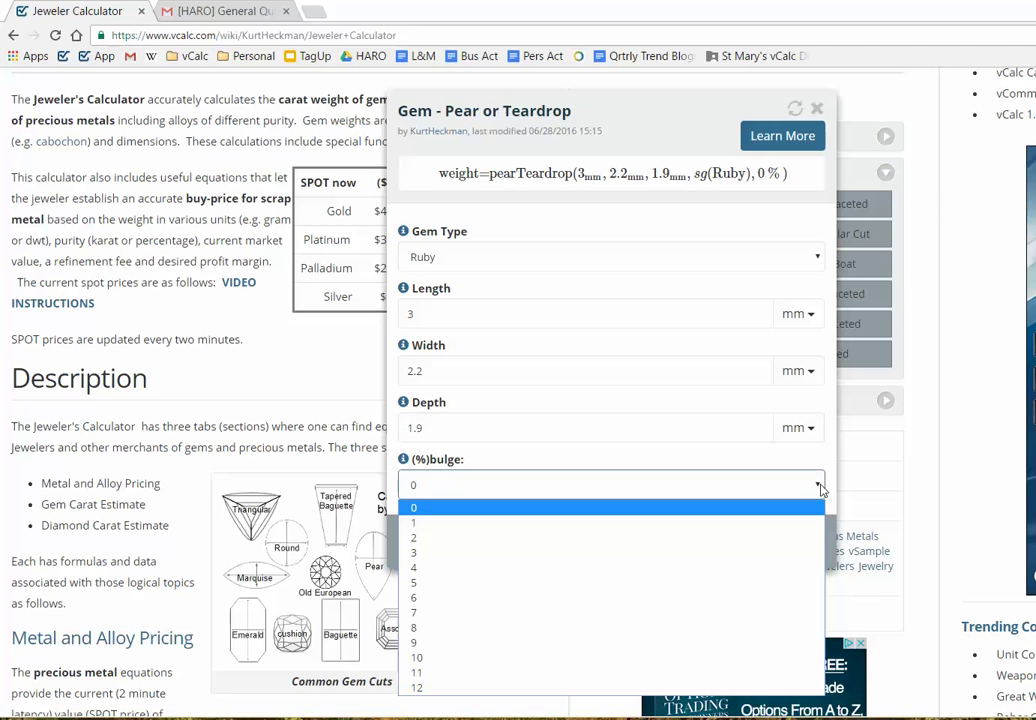
{"action": "left_click", "coordinate": [820, 487]}
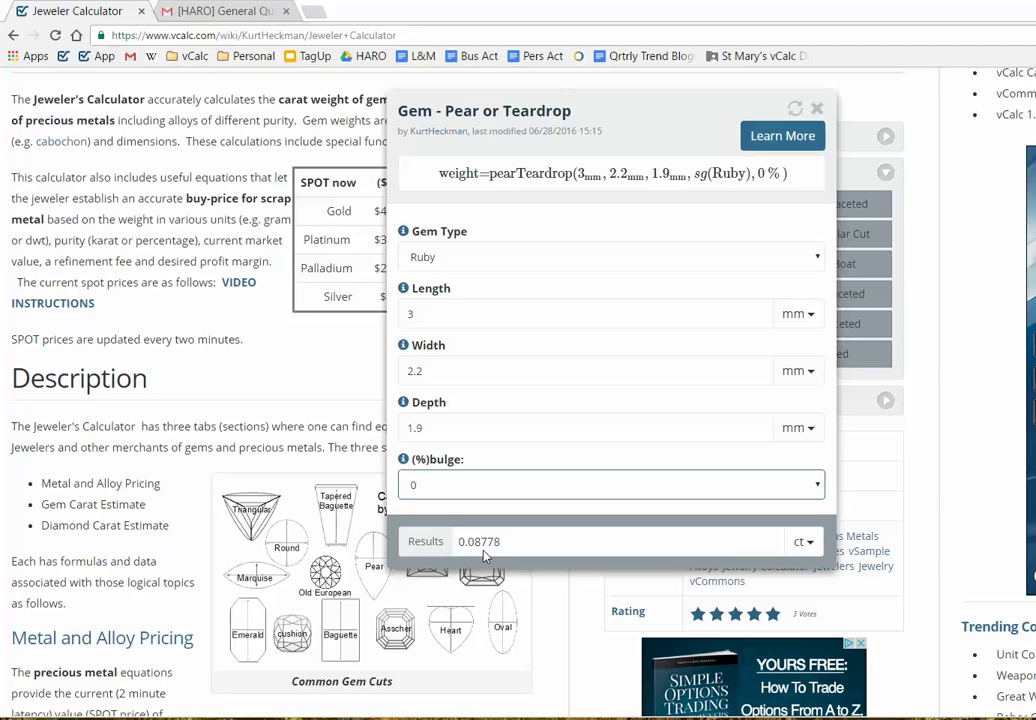
{"action": "left_click", "coordinate": [808, 543]}
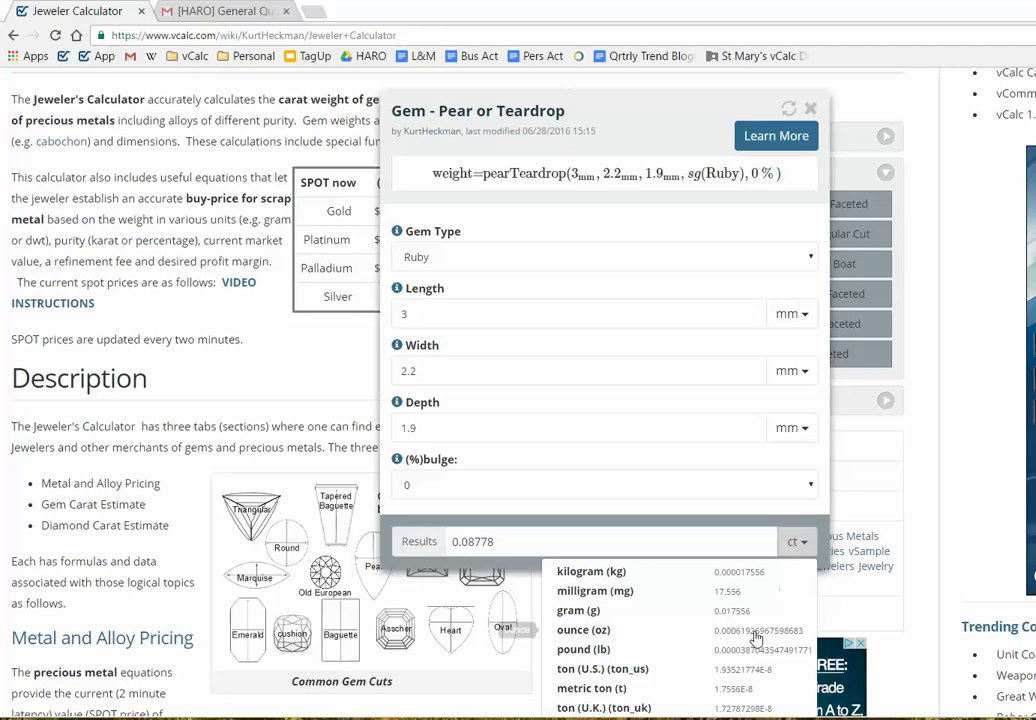
{"action": "left_click", "coordinate": [806, 545]}
{"action": "left_click", "coordinate": [820, 258]}
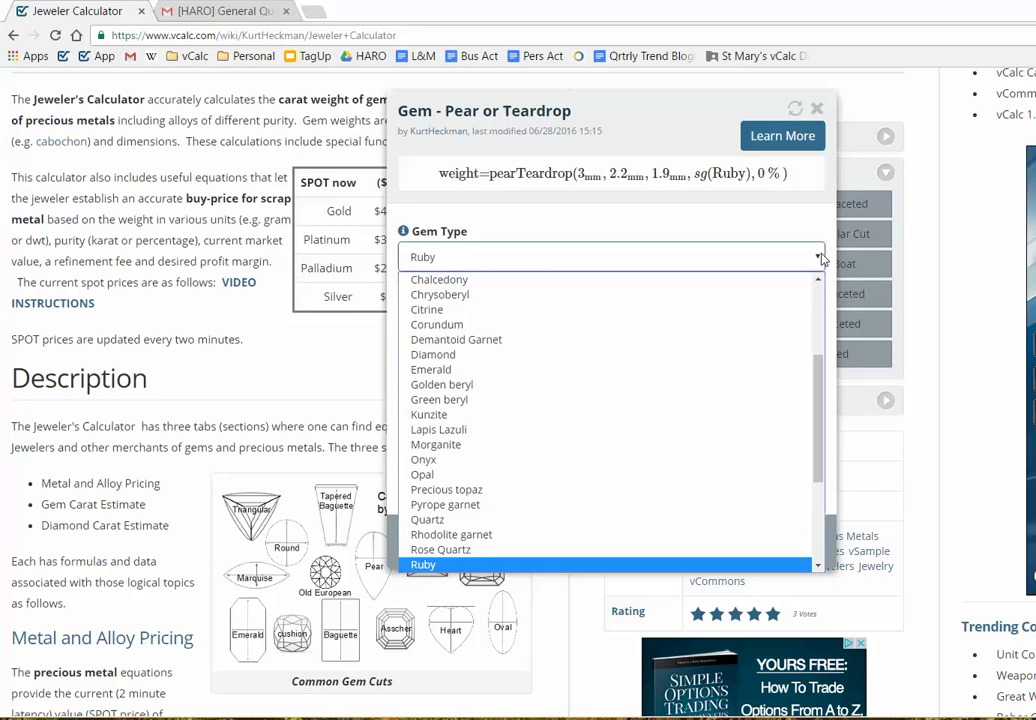
{"action": "left_click", "coordinate": [697, 445]}
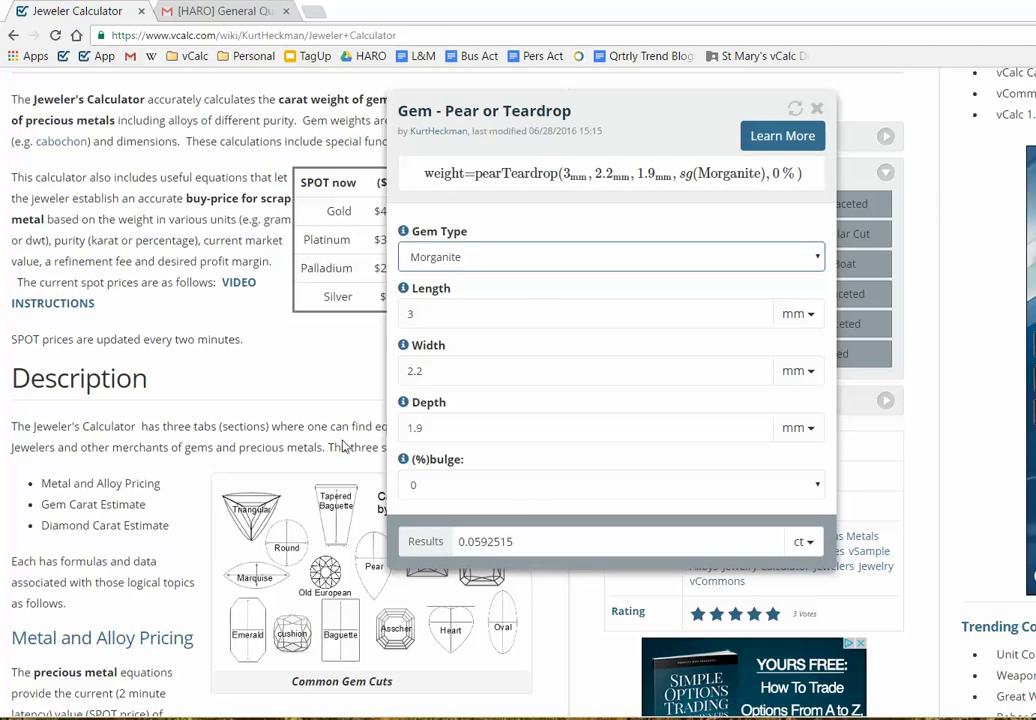
- Close the pear calculator and preview the Oval and Marquise faceted calculators
{"action": "left_click", "coordinate": [339, 396]}
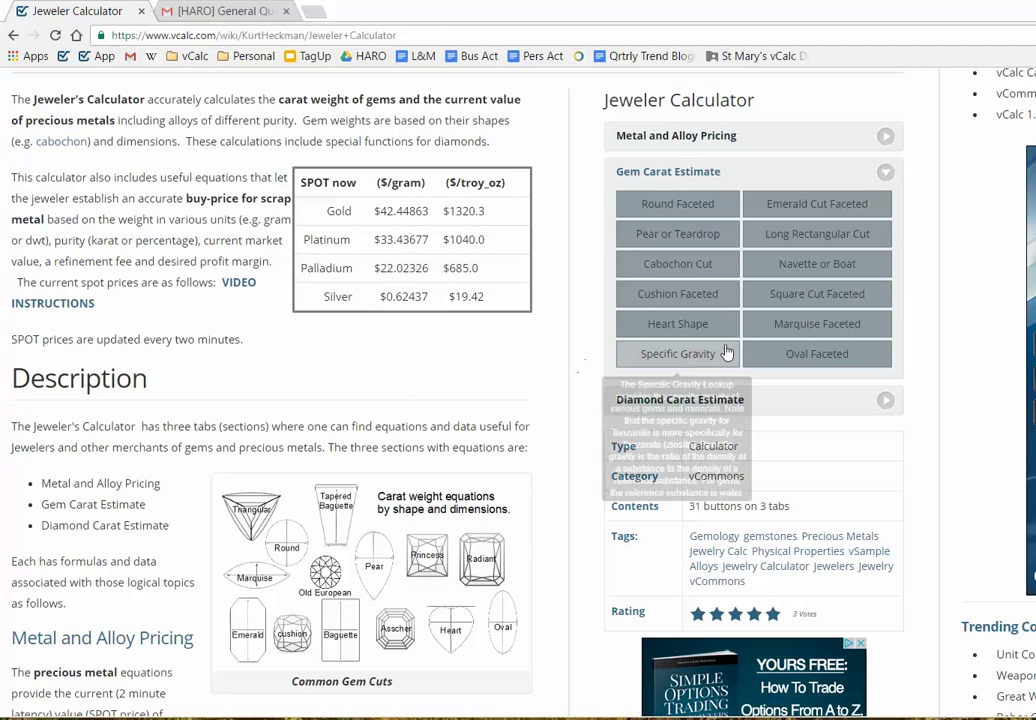
{"action": "left_click", "coordinate": [776, 354]}
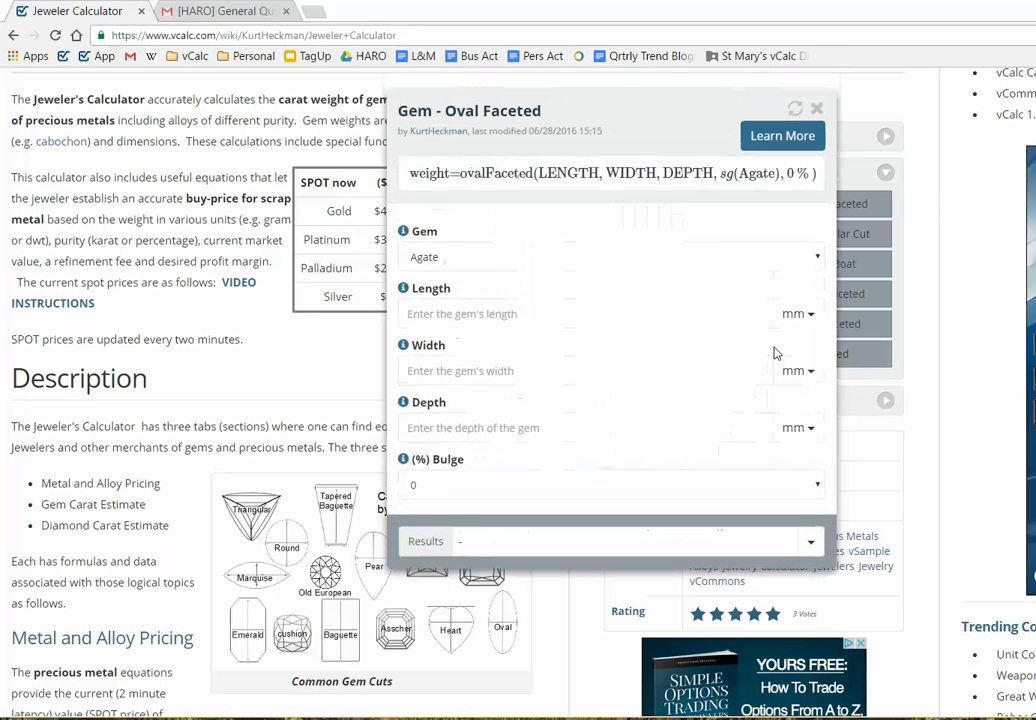
{"action": "left_click", "coordinate": [848, 333]}
{"action": "left_click", "coordinate": [848, 333]}
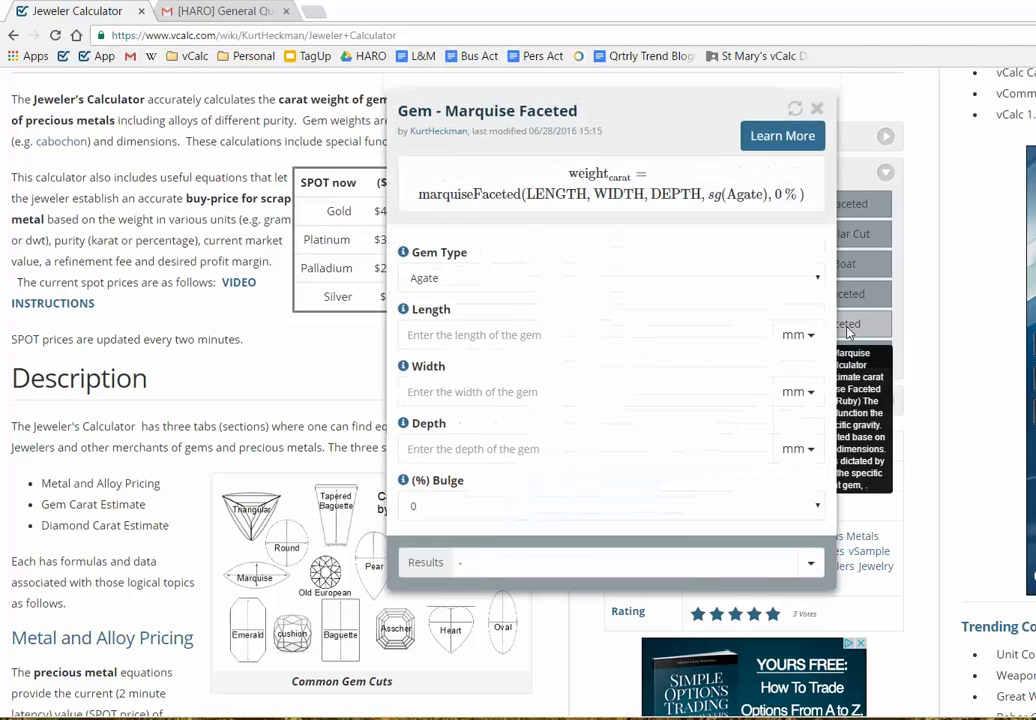
{"action": "left_click", "coordinate": [934, 294]}
- Preview and close the Navette, Long Rectangular and Round Faceted calculators
{"action": "left_click", "coordinate": [852, 266]}
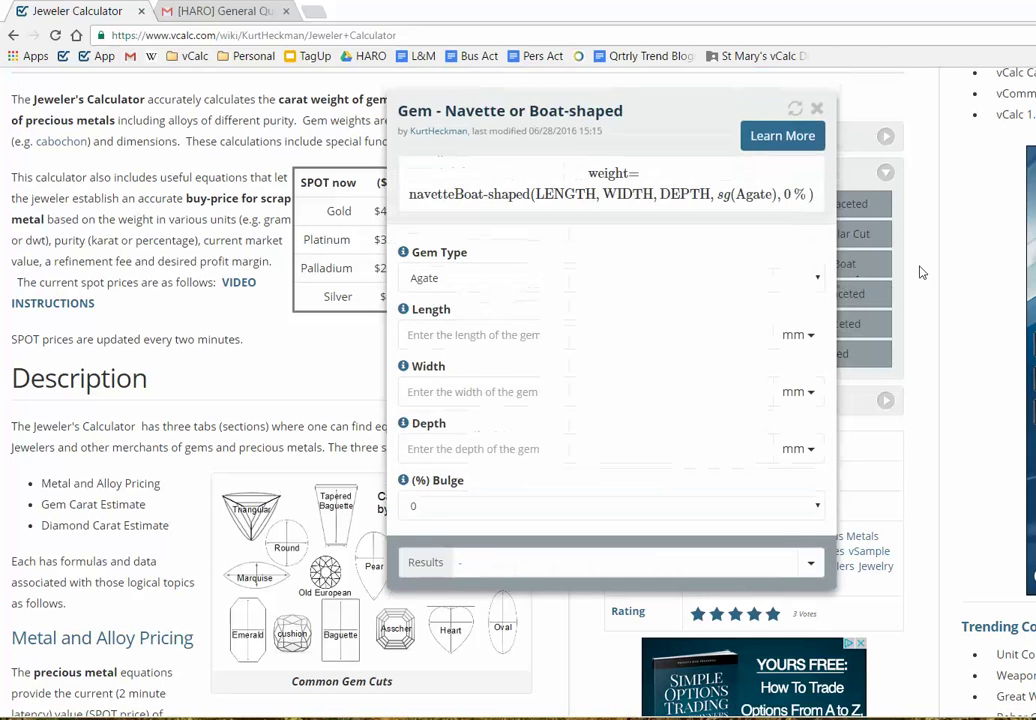
{"action": "left_click", "coordinate": [919, 271]}
{"action": "left_click", "coordinate": [858, 235]}
{"action": "left_click", "coordinate": [918, 263]}
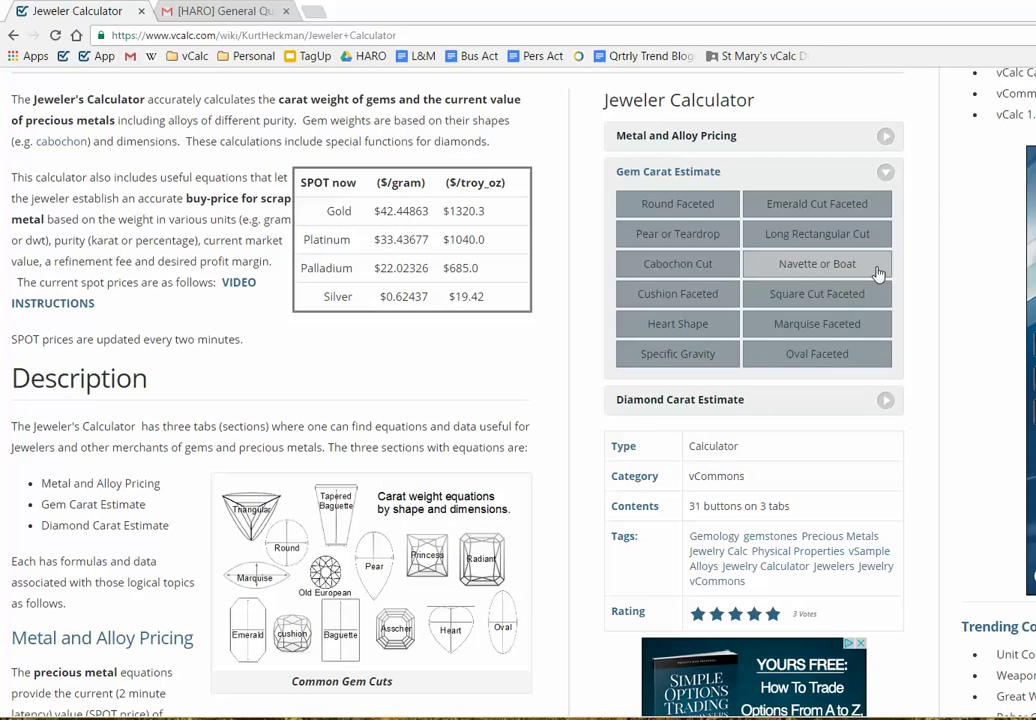
{"action": "left_click", "coordinate": [700, 206]}
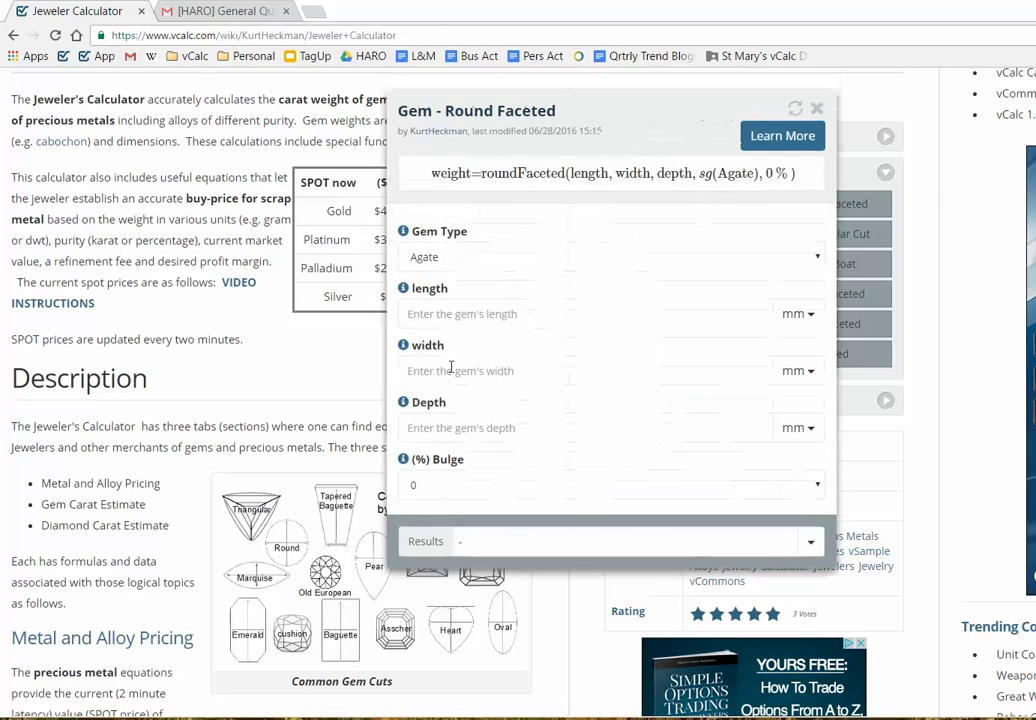
{"action": "left_click", "coordinate": [322, 374]}
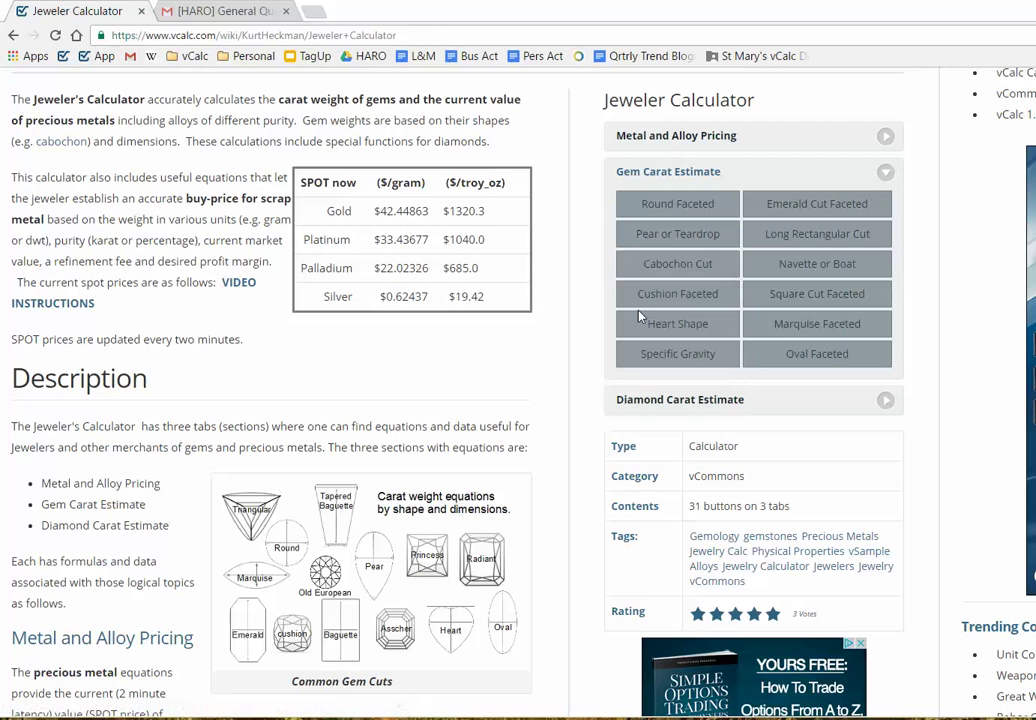
- In Diamond Carat Estimate's Baguette calculator, enter Length 4.4, Width 3.9, Depth 2.2 for 0.3454308 ct
{"action": "left_click", "coordinate": [765, 400]}
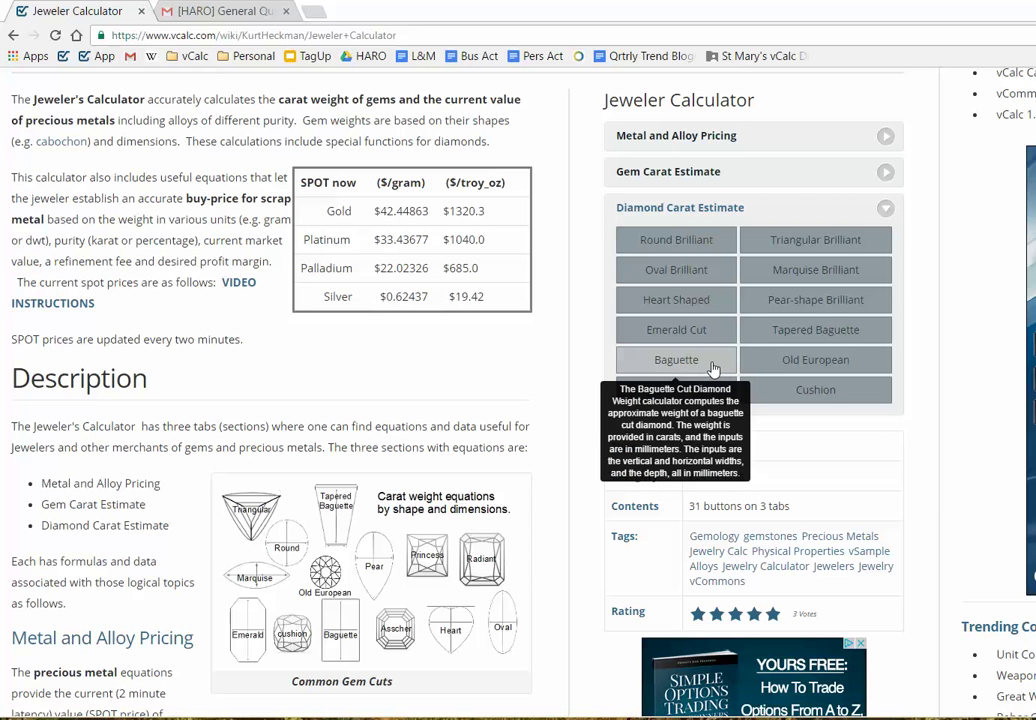
{"action": "left_click", "coordinate": [713, 368]}
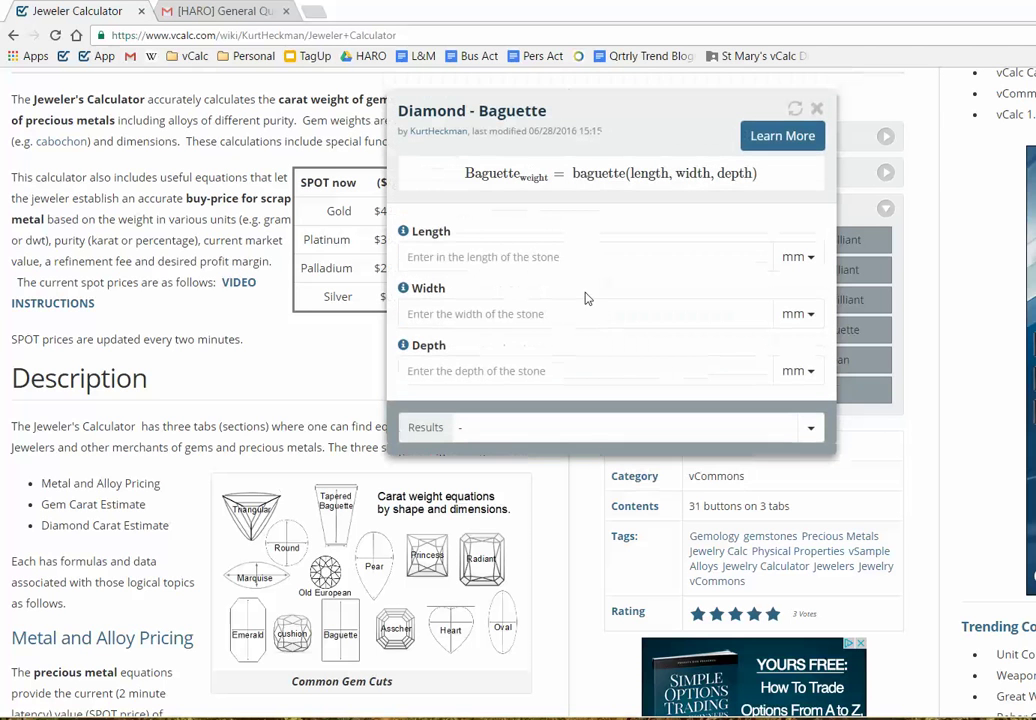
{"action": "left_click", "coordinate": [550, 254]}
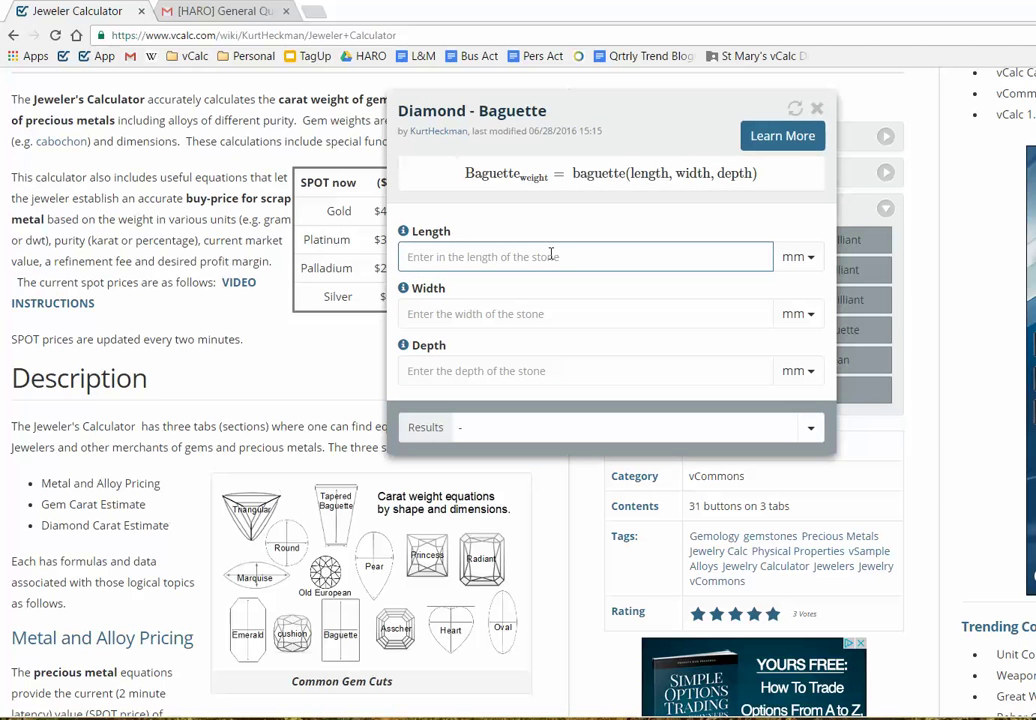
{"action": "type", "text": "4."}
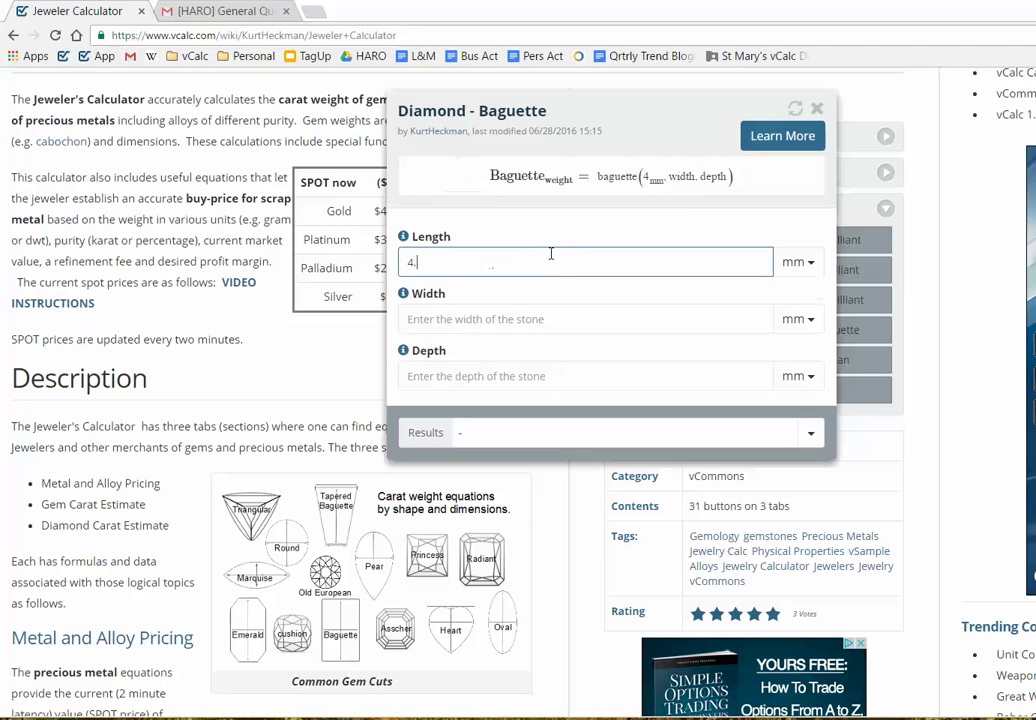
{"action": "type", "text": "4"}
{"action": "left_click", "coordinate": [525, 313]}
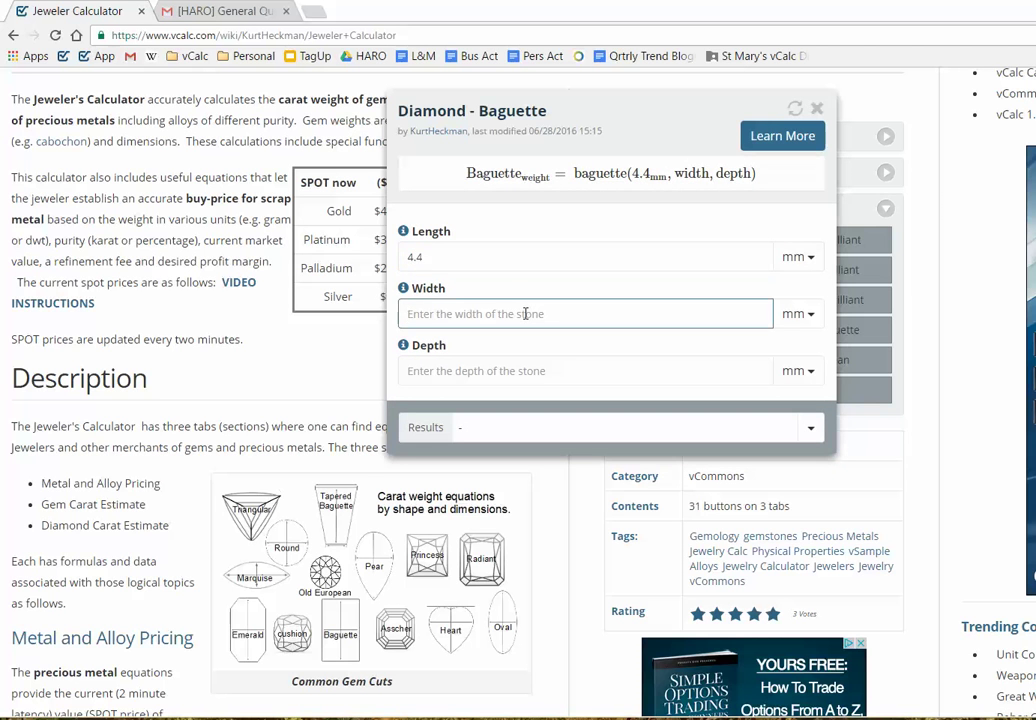
{"action": "type", "text": "3."}
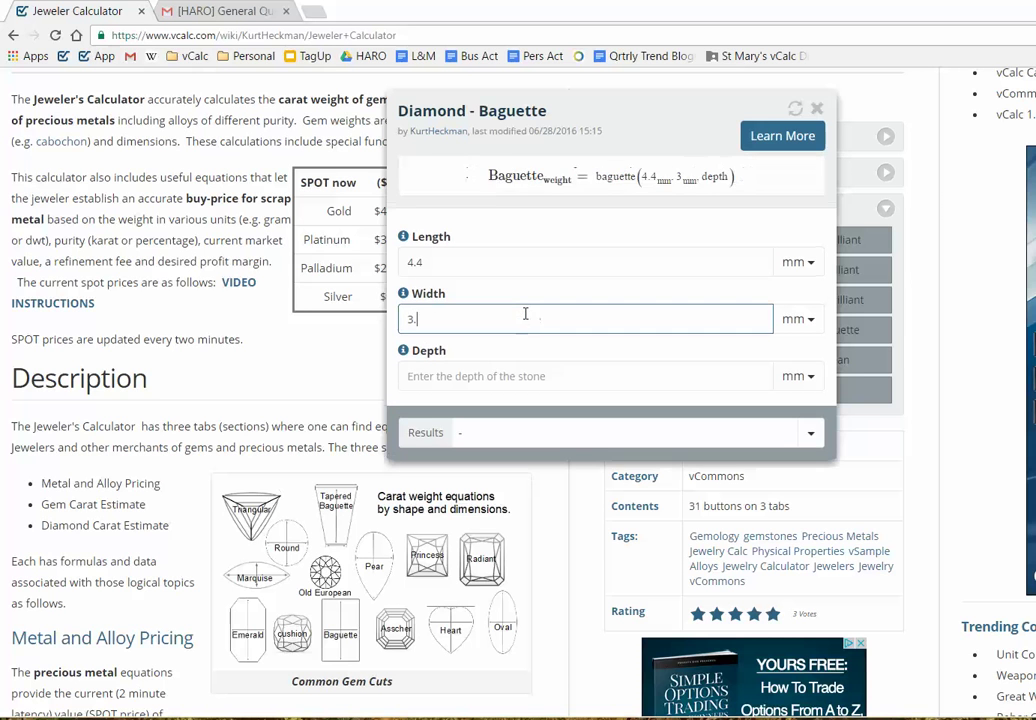
{"action": "type", "text": "9"}
{"action": "left_click", "coordinate": [513, 375]}
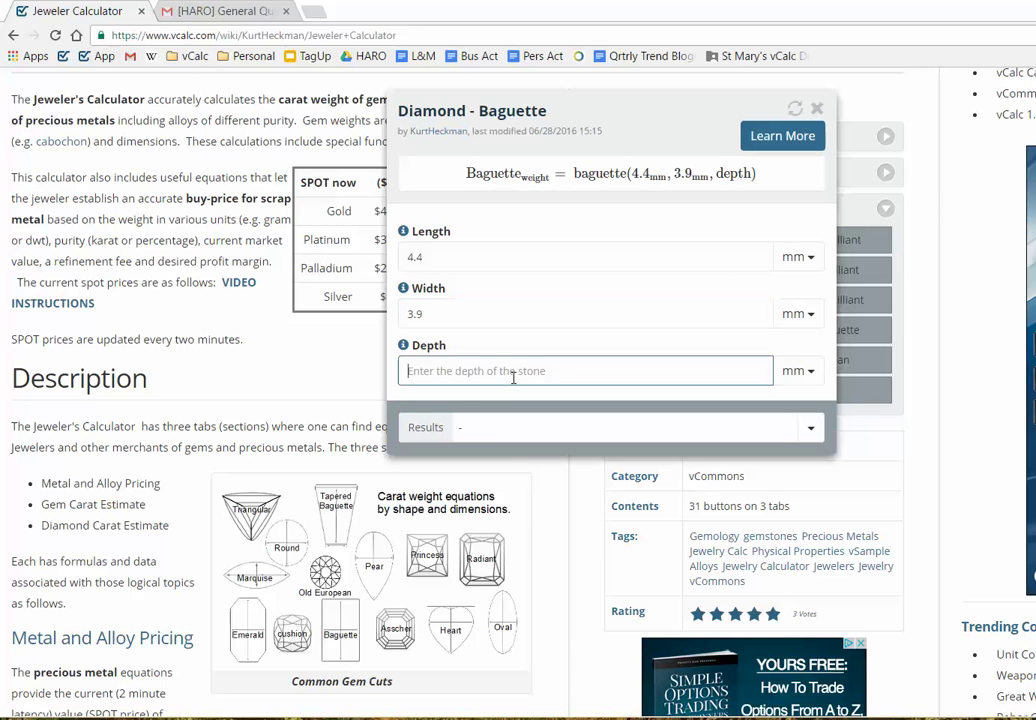
{"action": "type", "text": "2.2"}
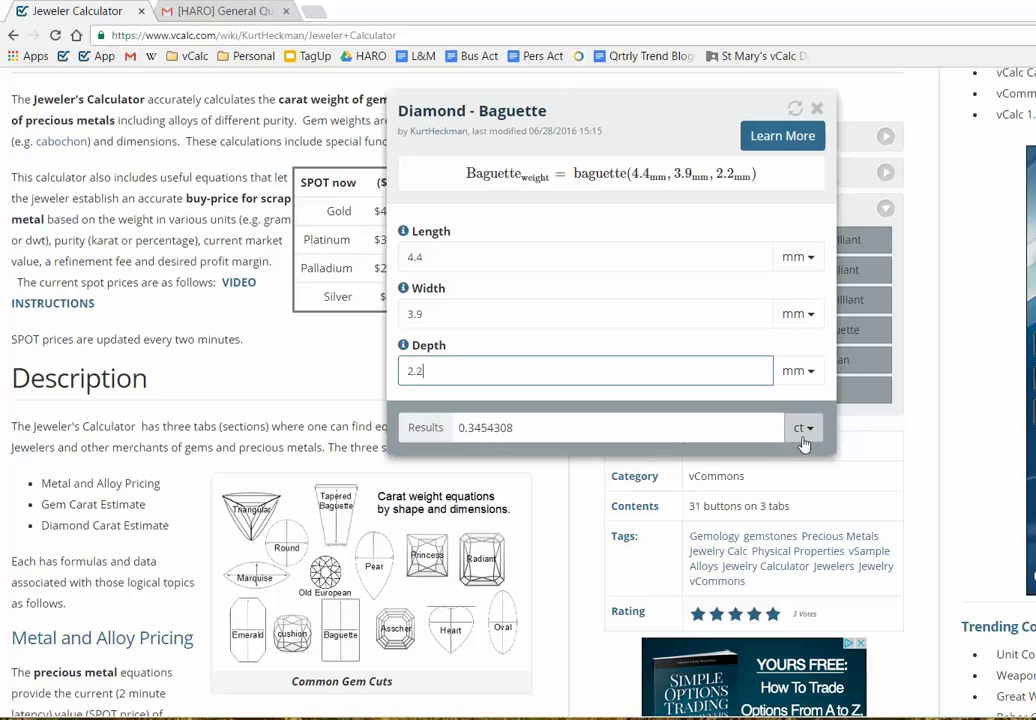
- Close the baguette calculator and open Buy Price: Gold Alloy under Metal and Alloy Pricing
{"action": "left_click", "coordinate": [284, 371]}
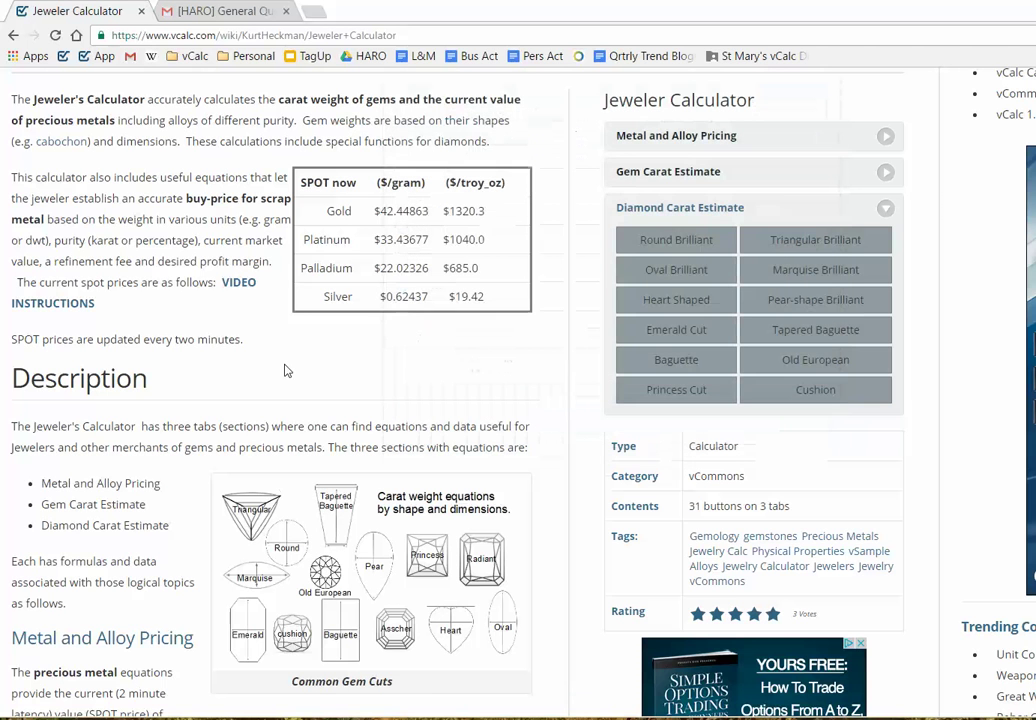
{"action": "left_click", "coordinate": [654, 140]}
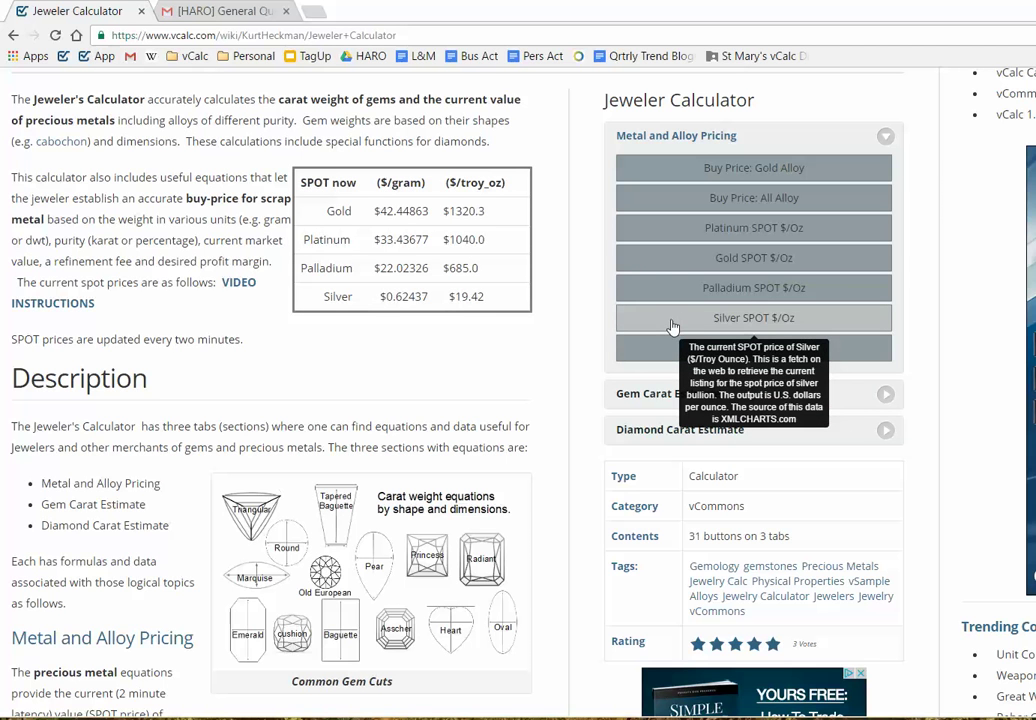
{"action": "left_click", "coordinate": [689, 169]}
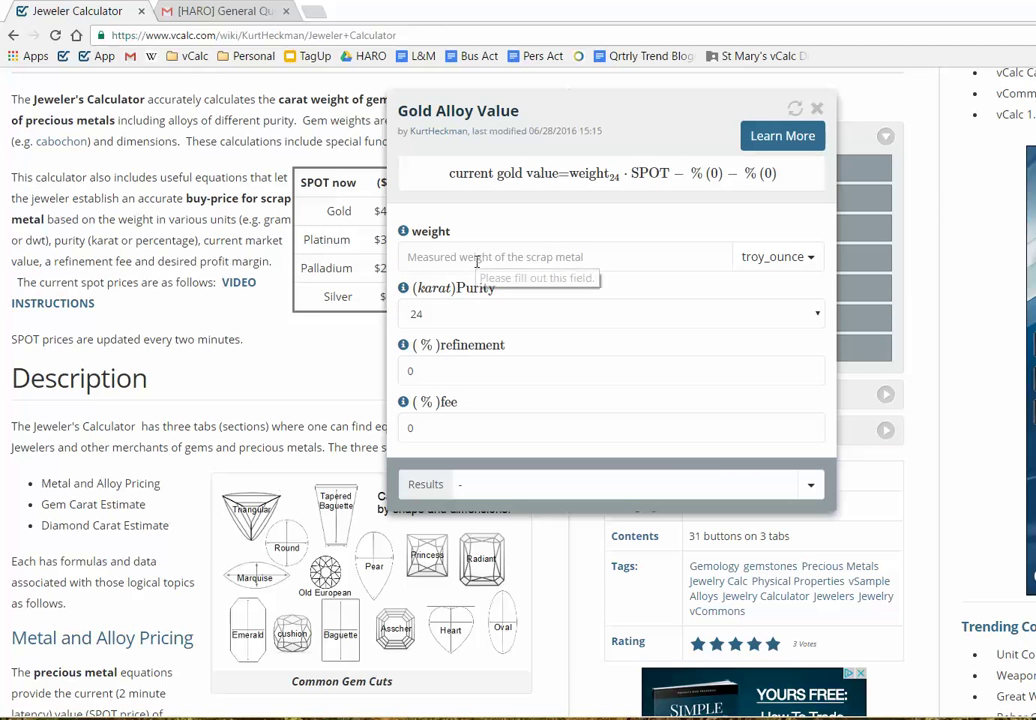
- Review the Gold Alloy weight-unit and Purity lists, then preview Buy Price: All Alloy
{"action": "left_click", "coordinate": [795, 257]}
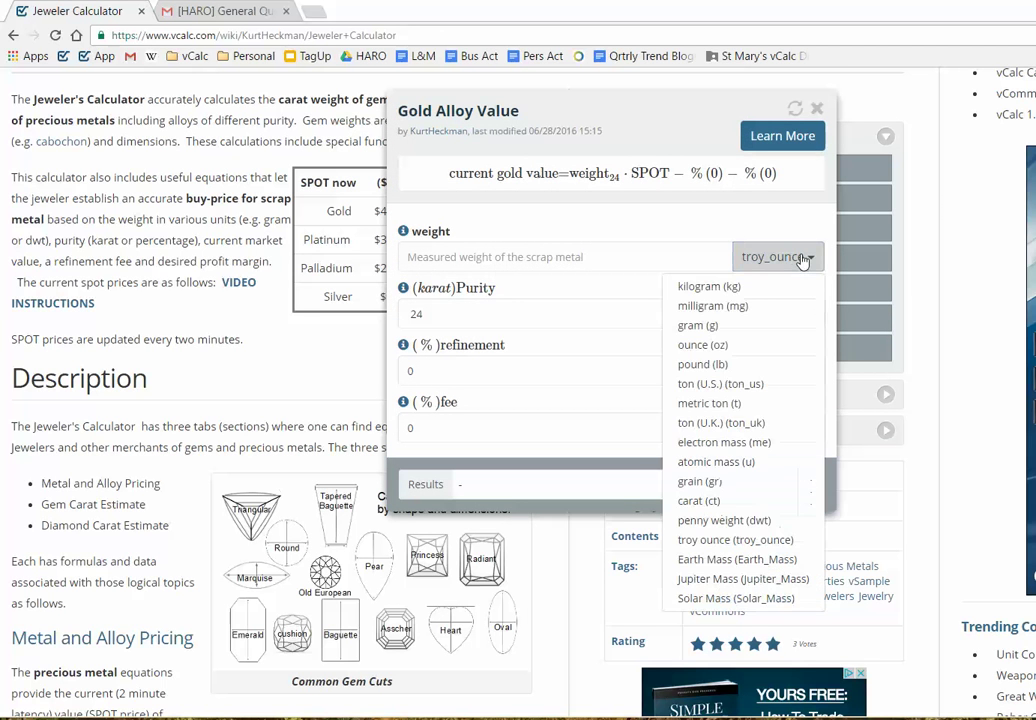
{"action": "left_click", "coordinate": [795, 257]}
{"action": "left_click", "coordinate": [622, 313]}
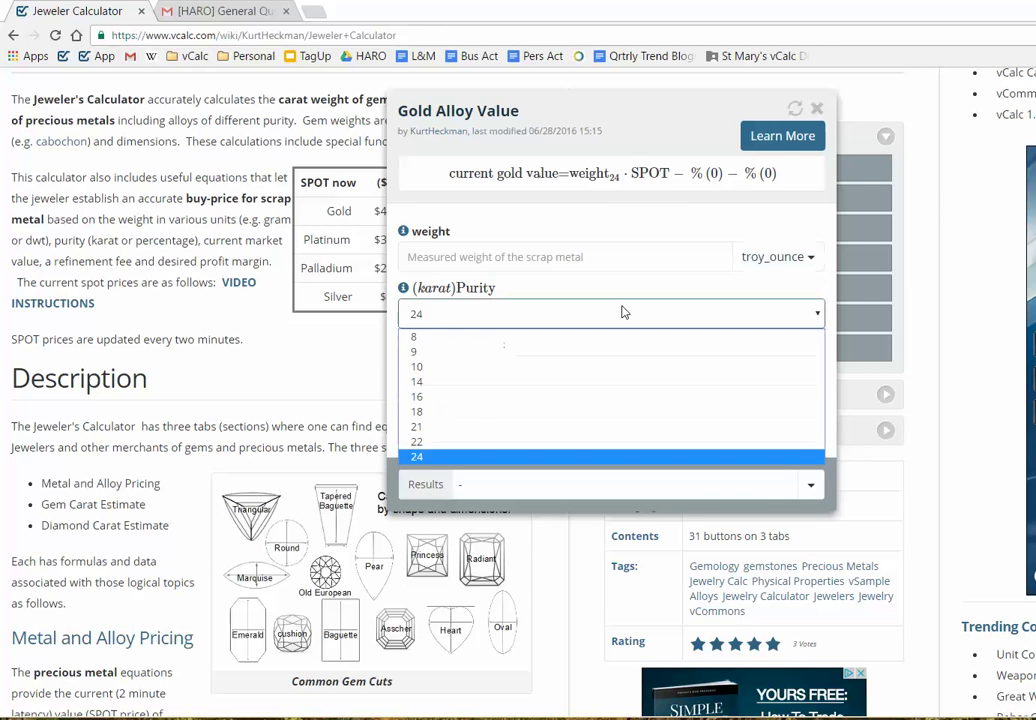
{"action": "left_click", "coordinate": [367, 359]}
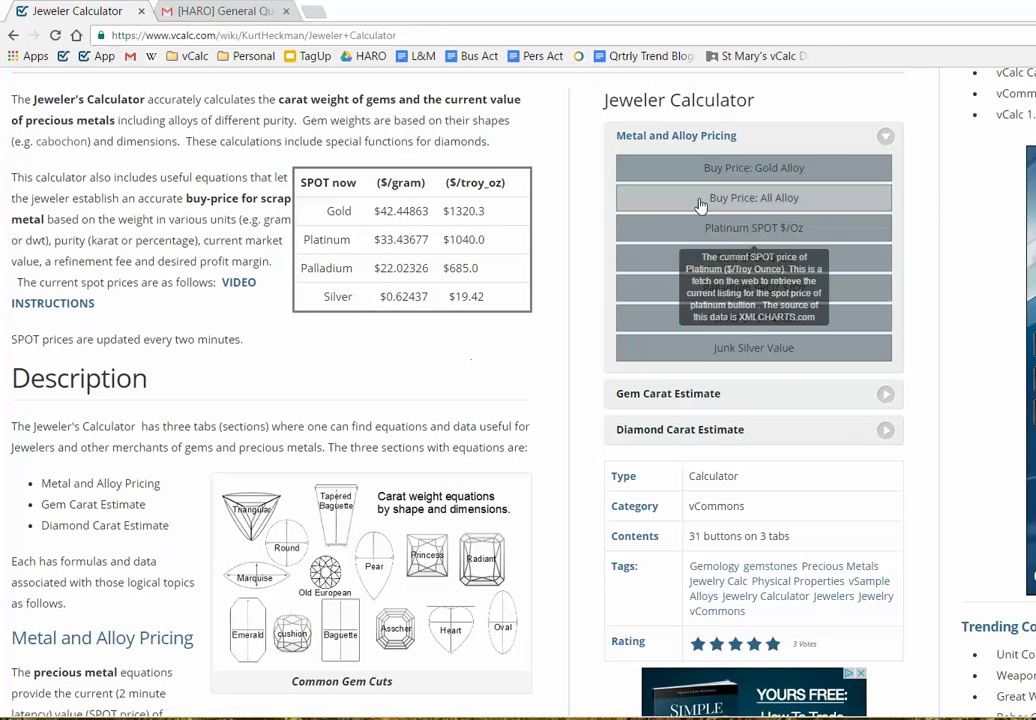
{"action": "left_click", "coordinate": [700, 204]}
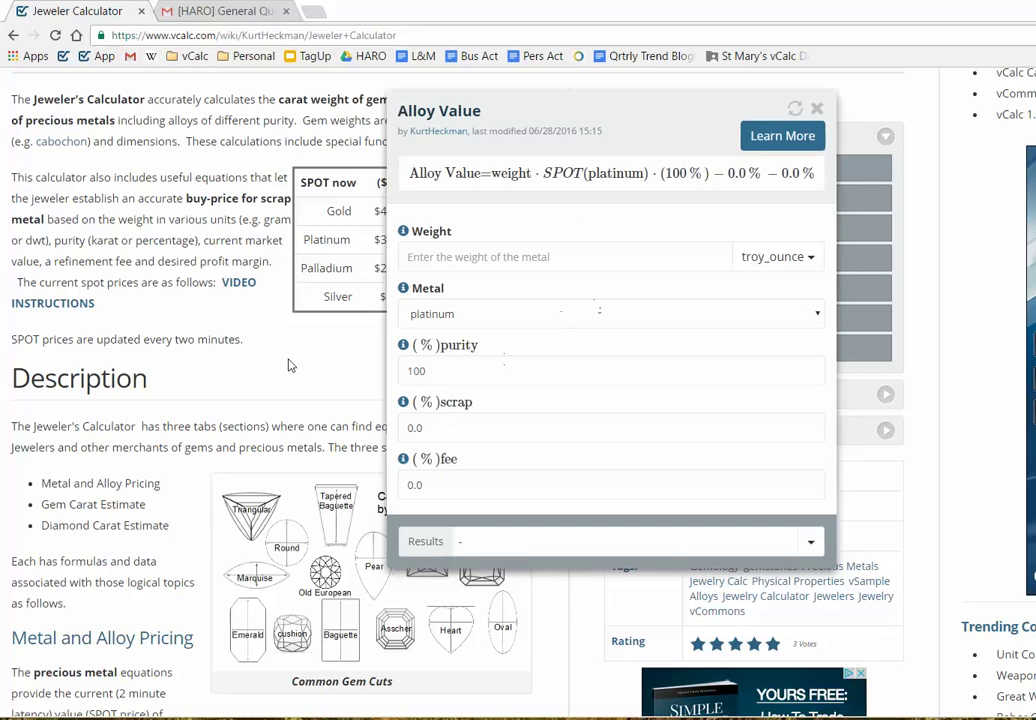
{"action": "left_click", "coordinate": [288, 365]}
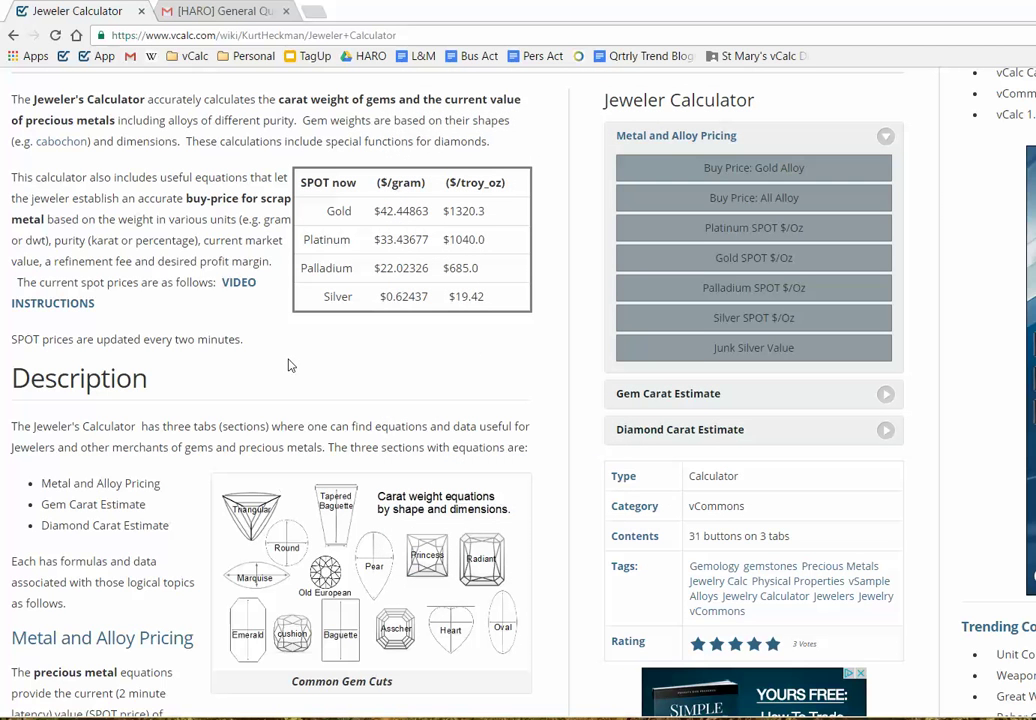